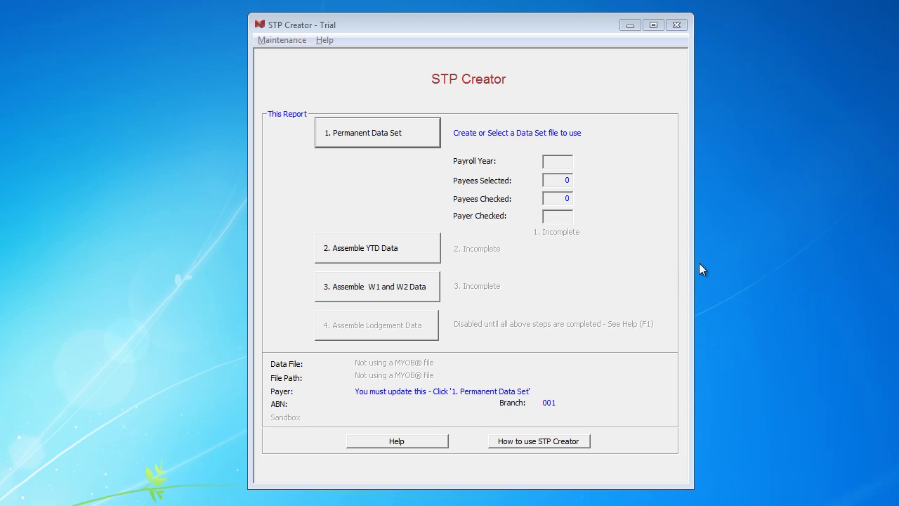
Step: Open the online help to the End of Year Procedure topic 'Finalise all Payee YTD Details'
{"action": "left_click", "coordinate": [407, 444]}
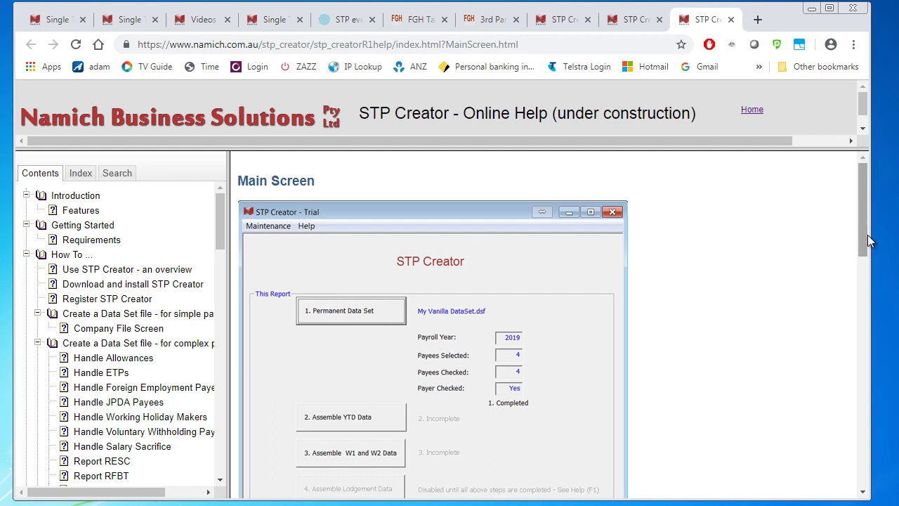
{"action": "left_click_drag", "start_coordinate": [862, 228], "coordinate": [860, 434]}
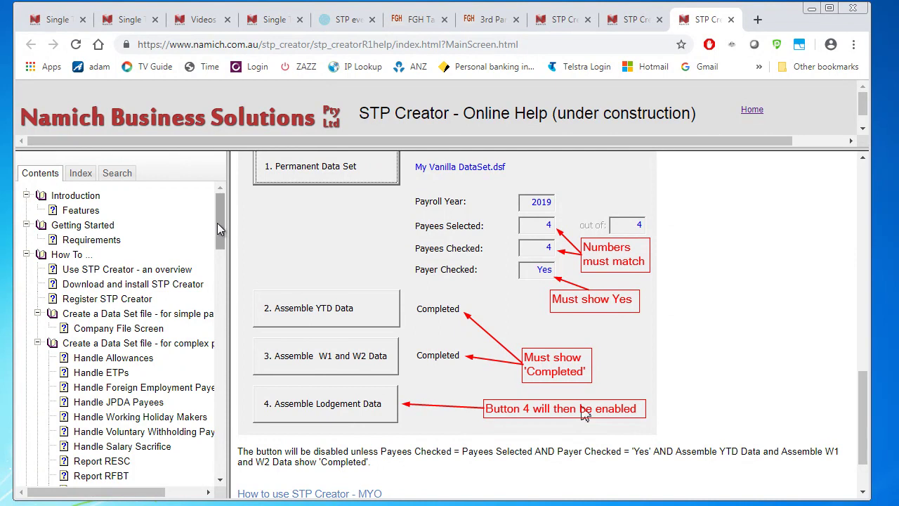
{"action": "left_click_drag", "start_coordinate": [219, 220], "coordinate": [219, 304]}
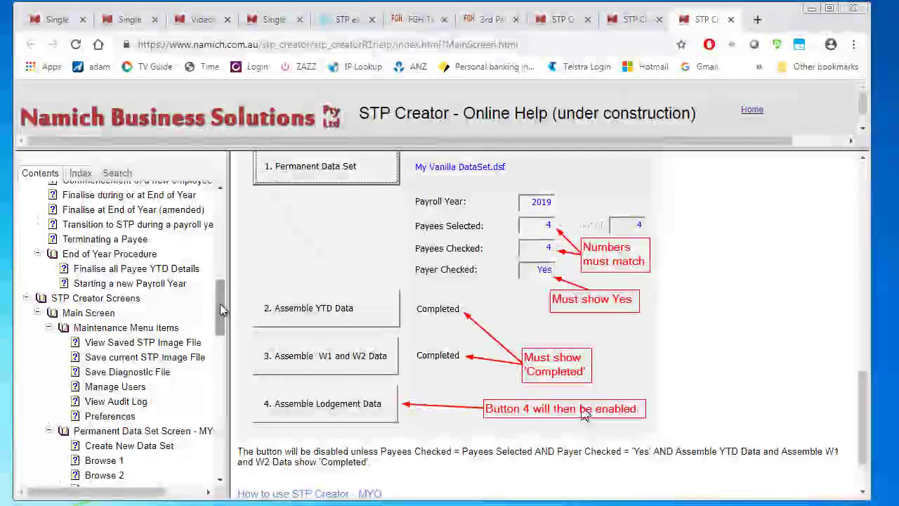
{"action": "left_click", "coordinate": [125, 257]}
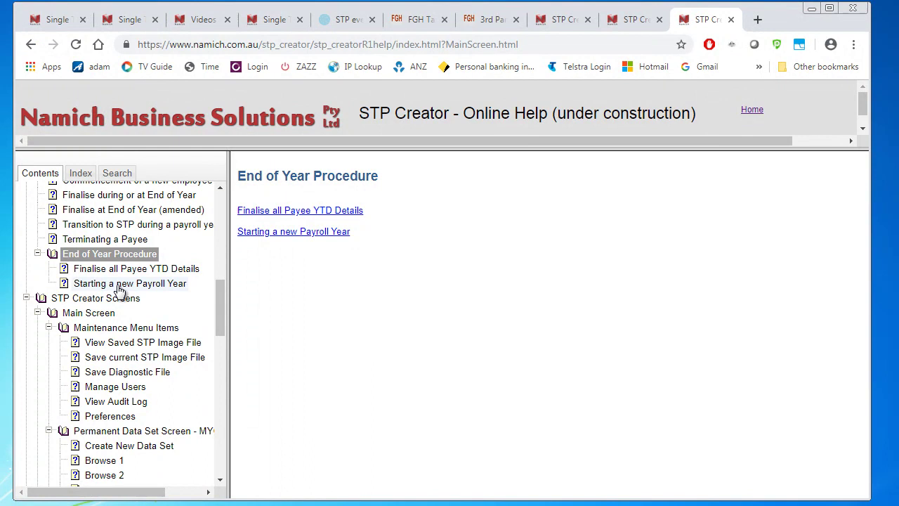
{"action": "left_click", "coordinate": [148, 271]}
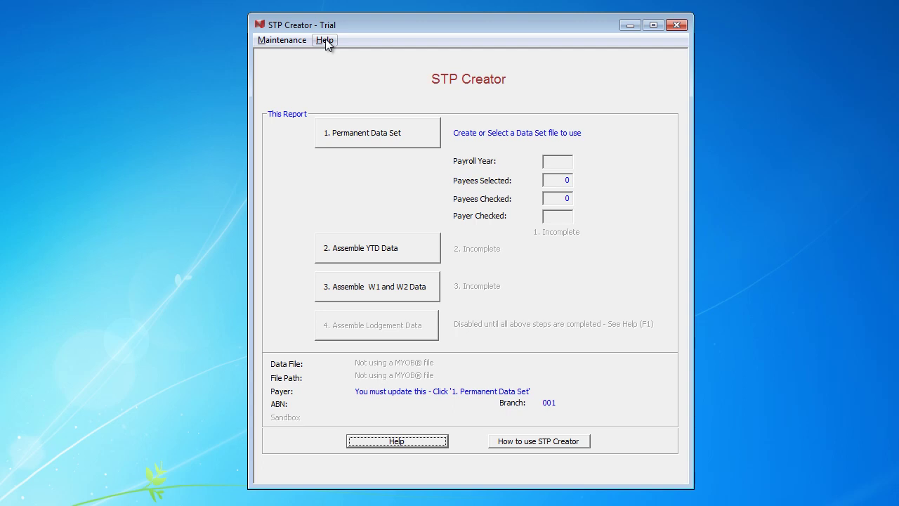
Step: Confirm in Help > About STP Creator that the installed version is 1.0.2.4
{"action": "left_click", "coordinate": [325, 40]}
{"action": "left_click", "coordinate": [367, 131]}
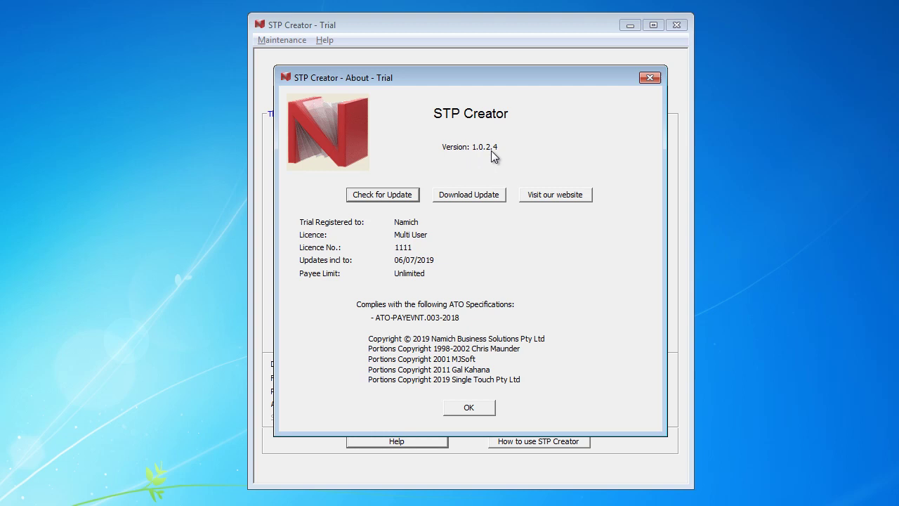
{"action": "left_click", "coordinate": [481, 407]}
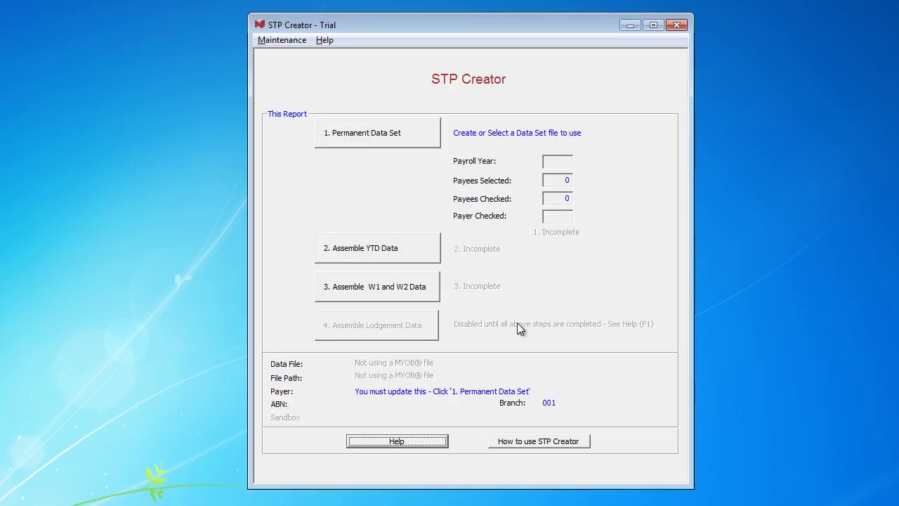
Step: Load Vanilla and Choc Chip DataSetFile.dsf as the permanent data set, signing in with the user's password
{"action": "left_click", "coordinate": [387, 136]}
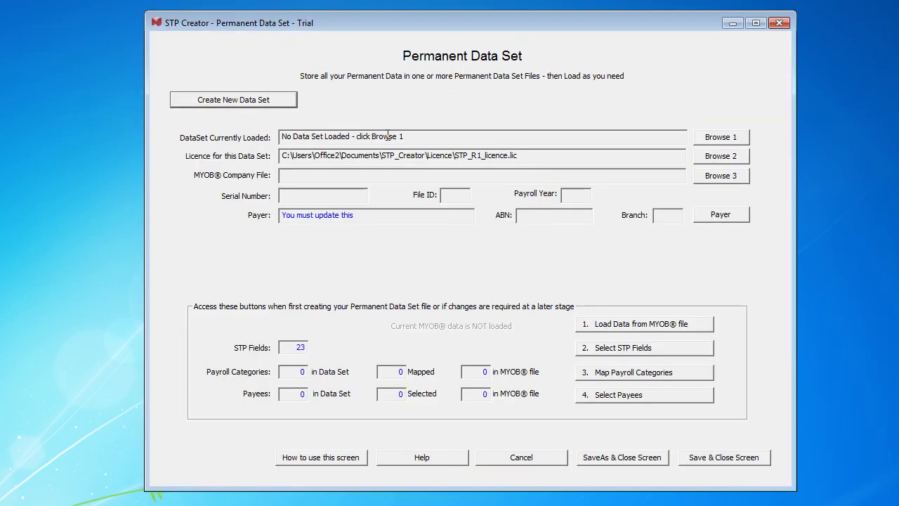
{"action": "left_click", "coordinate": [712, 138]}
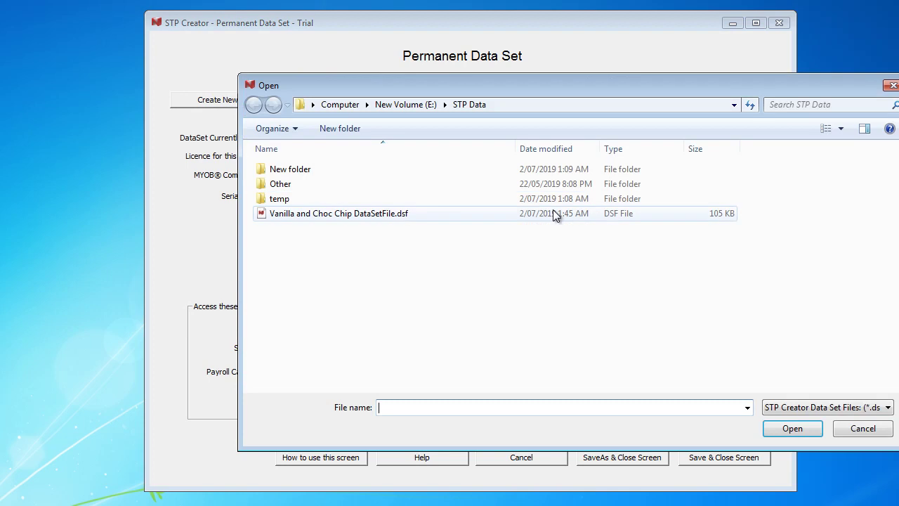
{"action": "left_click", "coordinate": [381, 214]}
{"action": "left_click", "coordinate": [790, 428]}
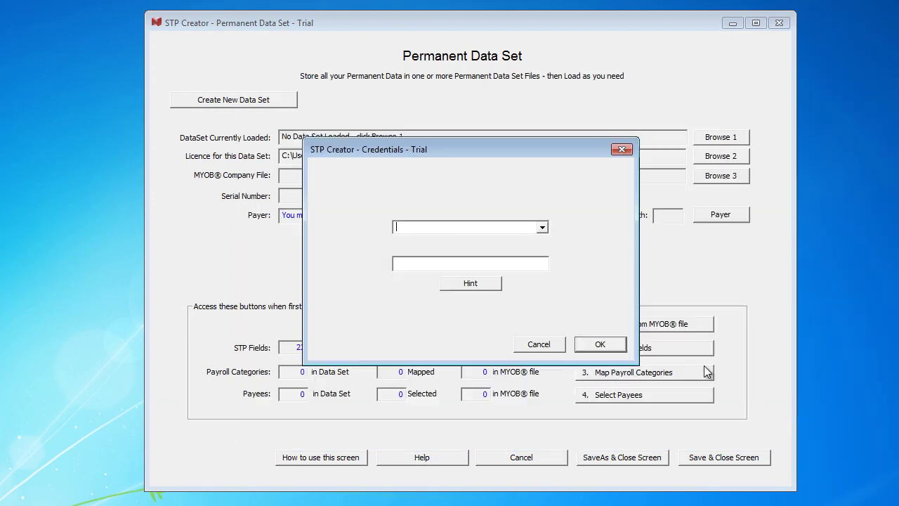
{"action": "left_click", "coordinate": [543, 227]}
{"action": "left_click", "coordinate": [482, 239]}
{"action": "left_click", "coordinate": [454, 261]}
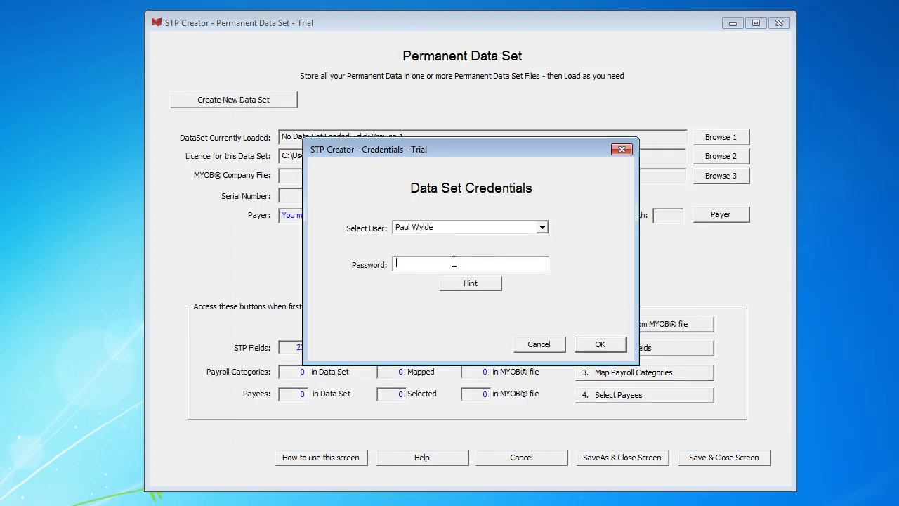
{"action": "type", "text": "***********"}
{"action": "type", "text": "*"}
{"action": "left_click", "coordinate": [595, 345]}
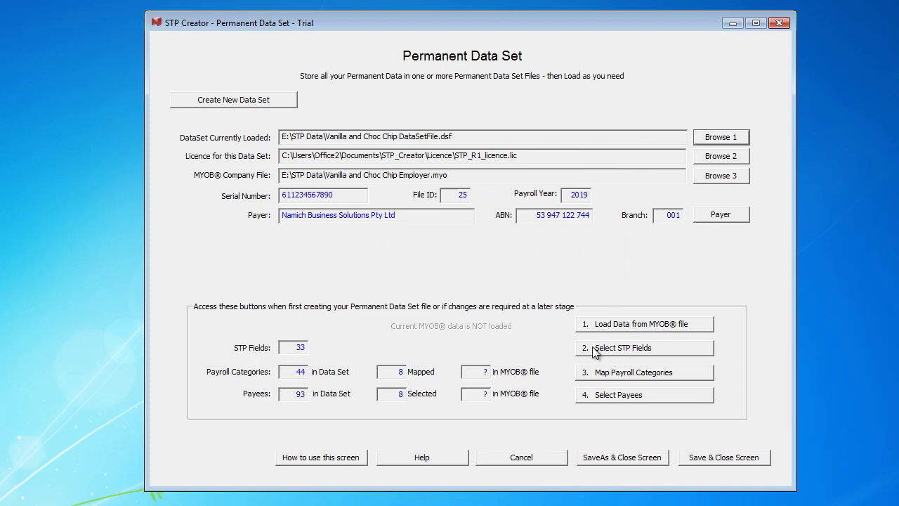
Step: Save the data set settings, then assemble YTD data from the MYOB company file
{"action": "left_click", "coordinate": [723, 458]}
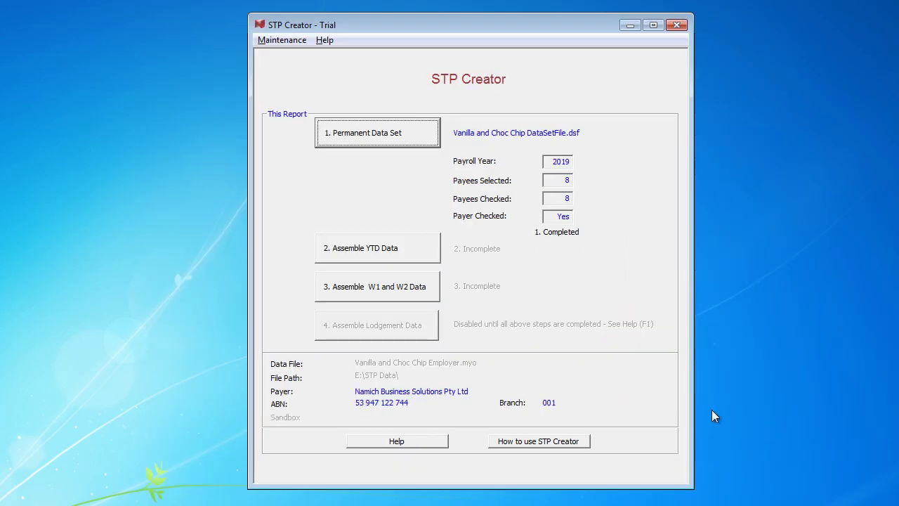
{"action": "left_click", "coordinate": [374, 250]}
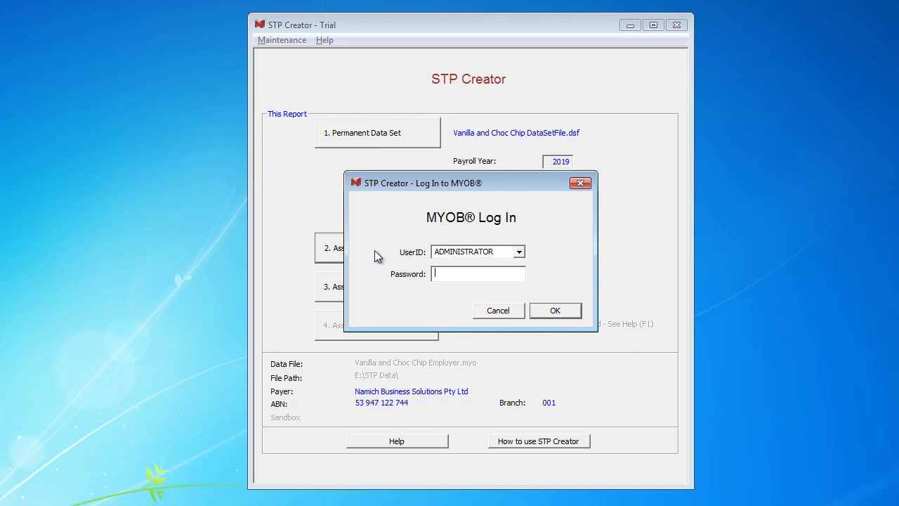
{"action": "left_click", "coordinate": [555, 310]}
{"action": "left_click", "coordinate": [507, 294]}
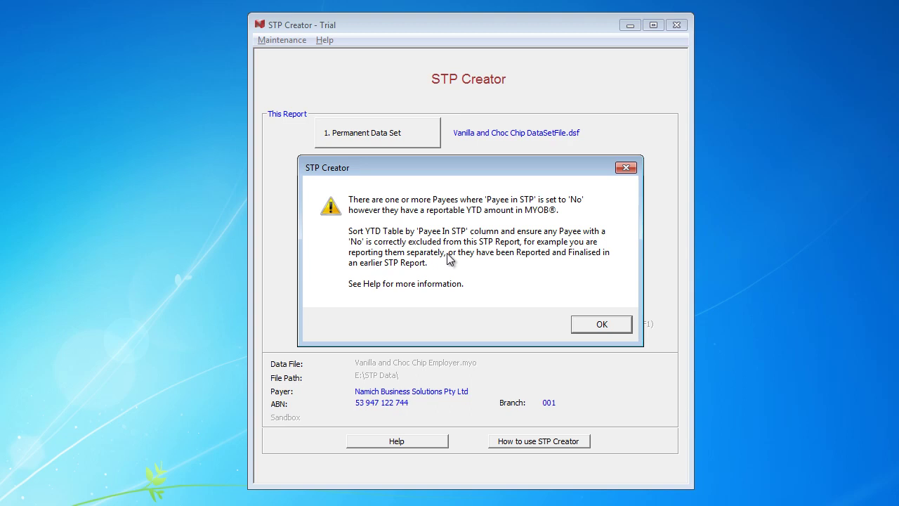
Step: Dismiss the excluded-payee warning, sort the YTD table by Payee In STP, and save it
{"action": "left_click", "coordinate": [597, 329]}
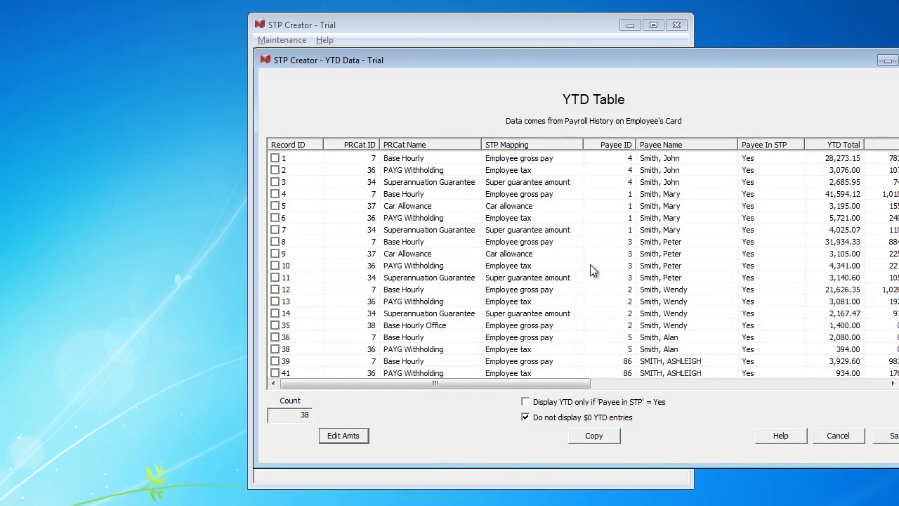
{"action": "left_click_drag", "start_coordinate": [626, 61], "coordinate": [476, 47]}
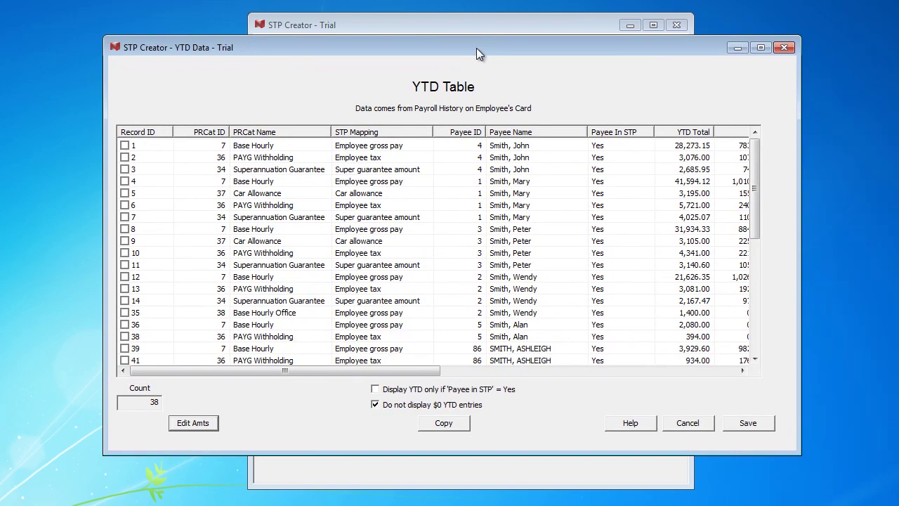
{"action": "left_click", "coordinate": [613, 134]}
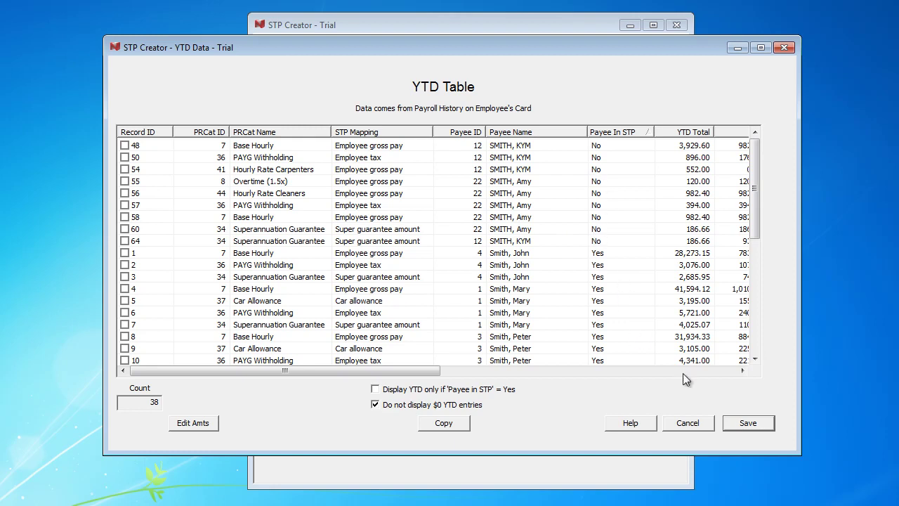
{"action": "left_click", "coordinate": [750, 423]}
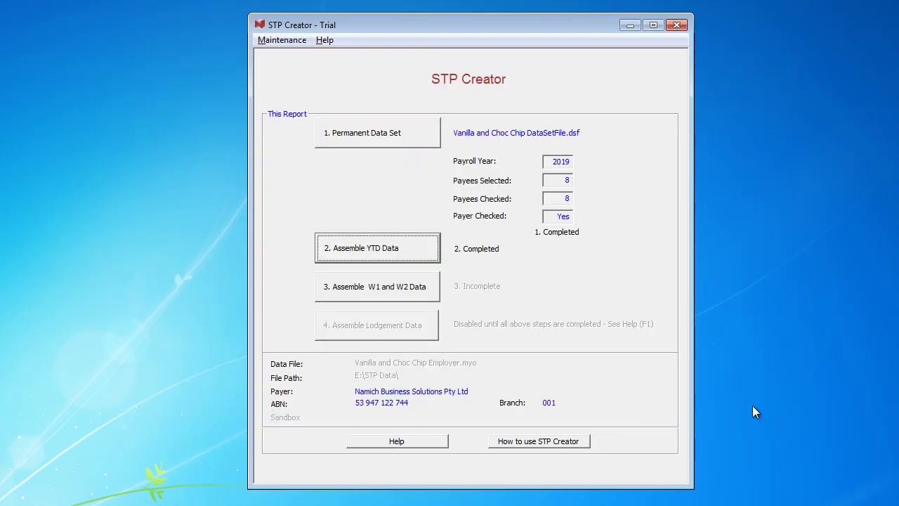
Step: Mark the W1/W2 report as an UPDATE event with the first day set to 1 July 2018
{"action": "left_click", "coordinate": [388, 289]}
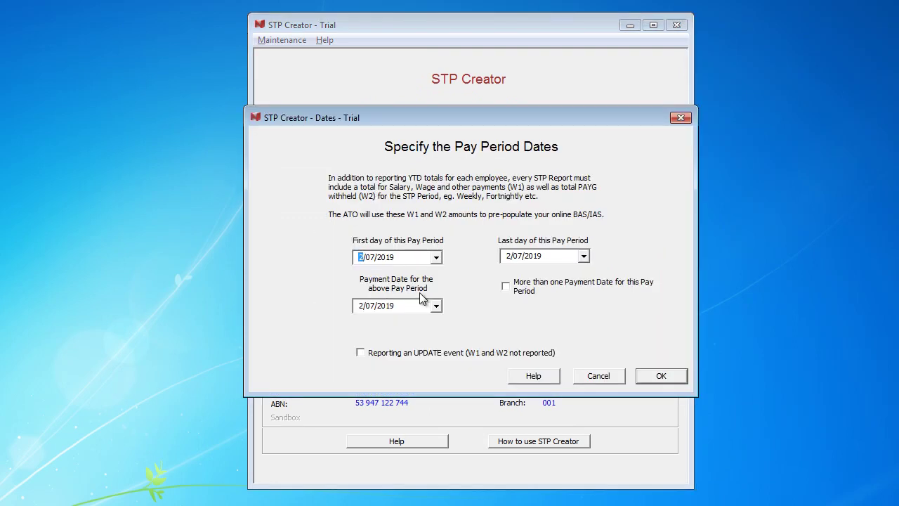
{"action": "left_click", "coordinate": [360, 353]}
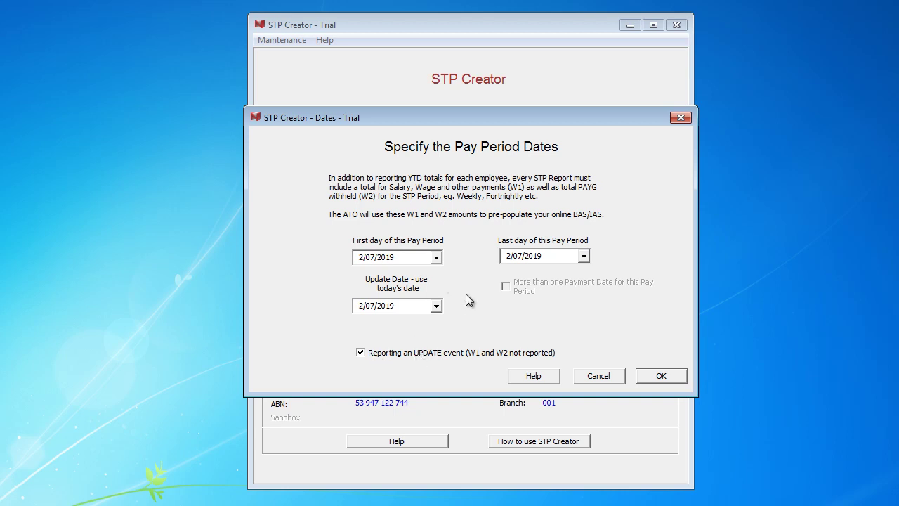
{"action": "left_click", "coordinate": [436, 257]}
{"action": "left_click", "coordinate": [322, 276]}
{"action": "left_click", "coordinate": [322, 276]}
{"action": "left_click", "coordinate": [322, 276]}
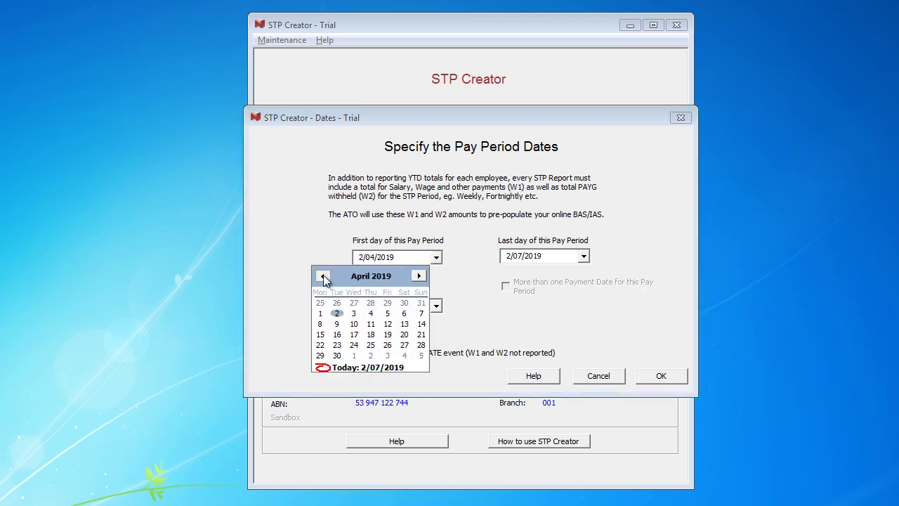
{"action": "left_click", "coordinate": [323, 276]}
{"action": "left_click", "coordinate": [323, 276]}
{"action": "left_click", "coordinate": [322, 276]}
{"action": "left_click", "coordinate": [322, 276]}
{"action": "left_click", "coordinate": [322, 276]}
{"action": "left_click", "coordinate": [323, 276]}
{"action": "left_click", "coordinate": [322, 276]}
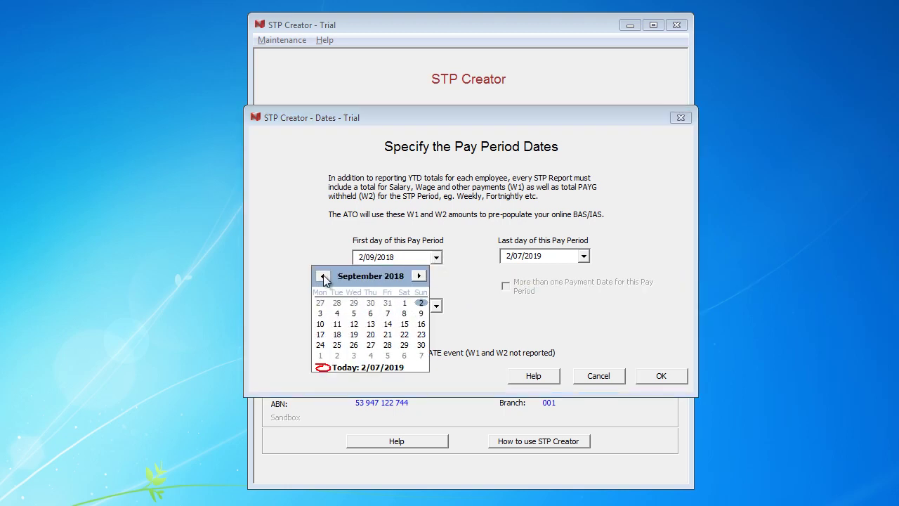
{"action": "left_click", "coordinate": [323, 276]}
{"action": "left_click", "coordinate": [322, 276]}
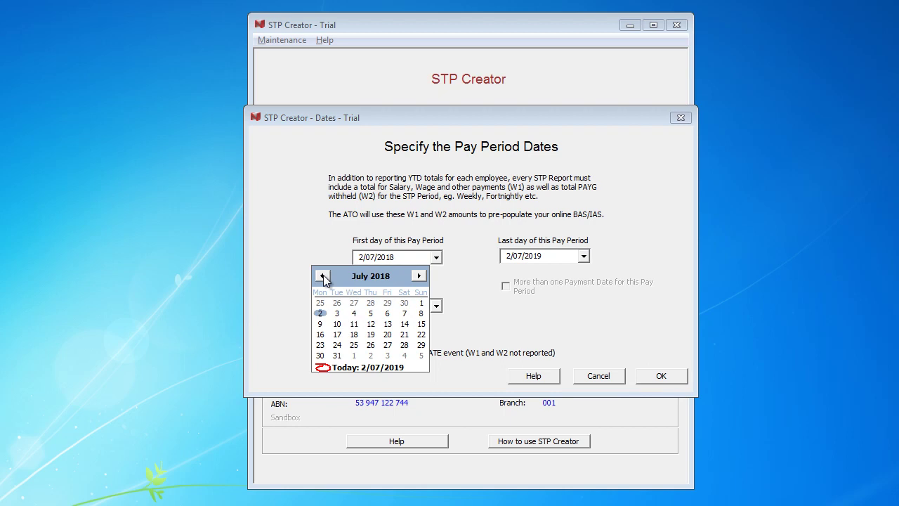
{"action": "left_click", "coordinate": [421, 303]}
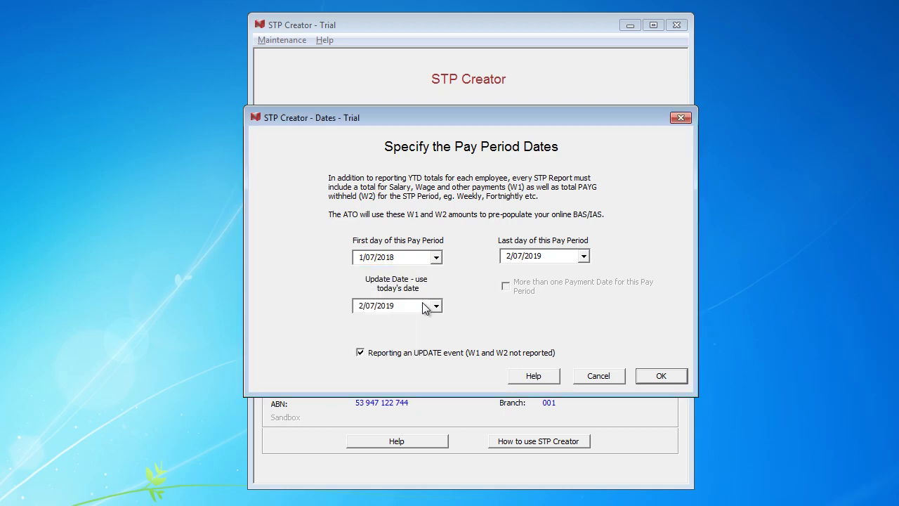
Step: Set the last day of the pay period to 30 June 2019 and confirm
{"action": "left_click", "coordinate": [584, 256]}
{"action": "left_click", "coordinate": [469, 274]}
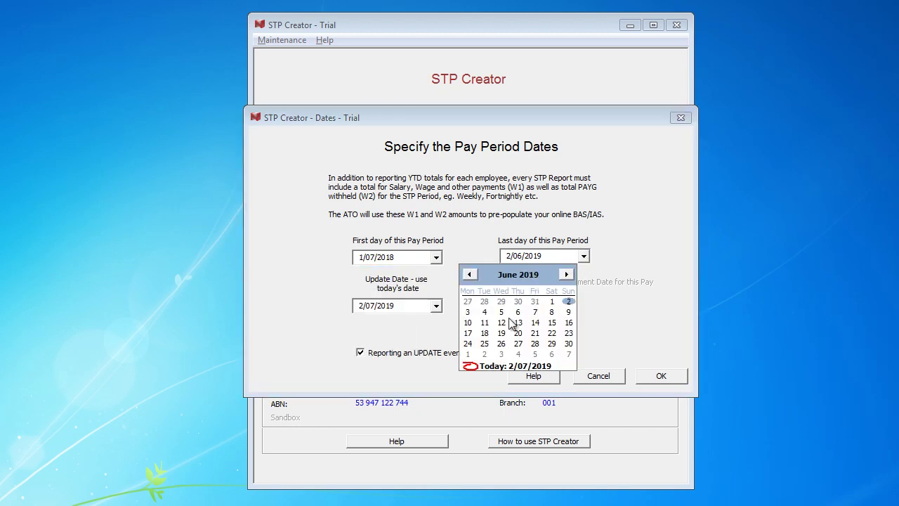
{"action": "left_click", "coordinate": [568, 343]}
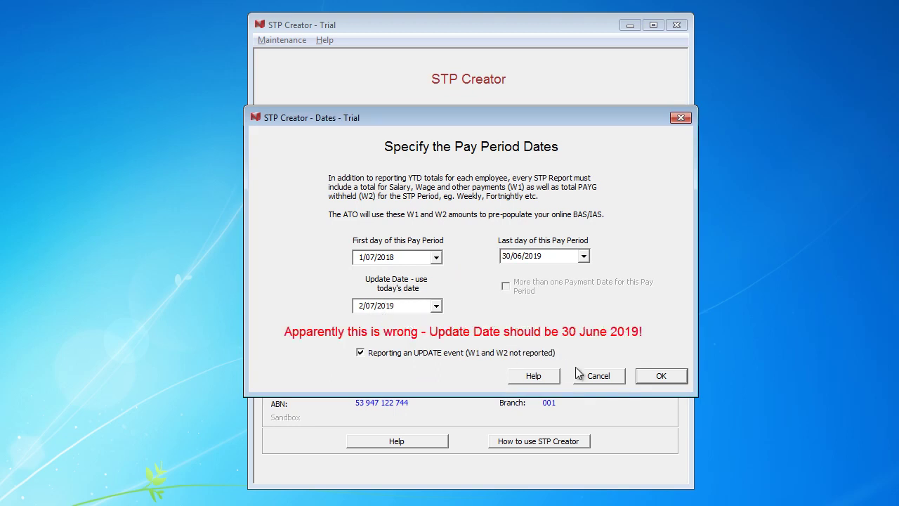
{"action": "left_click", "coordinate": [660, 376]}
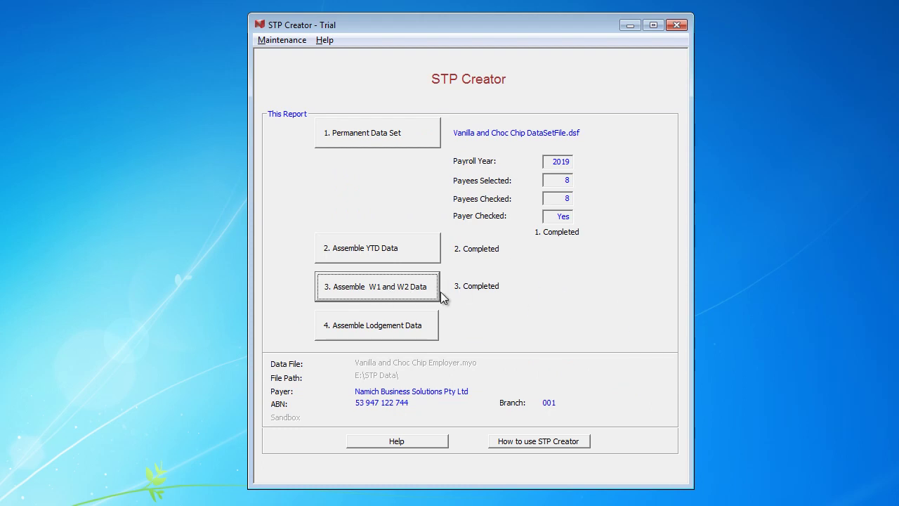
{"action": "left_click", "coordinate": [395, 327]}
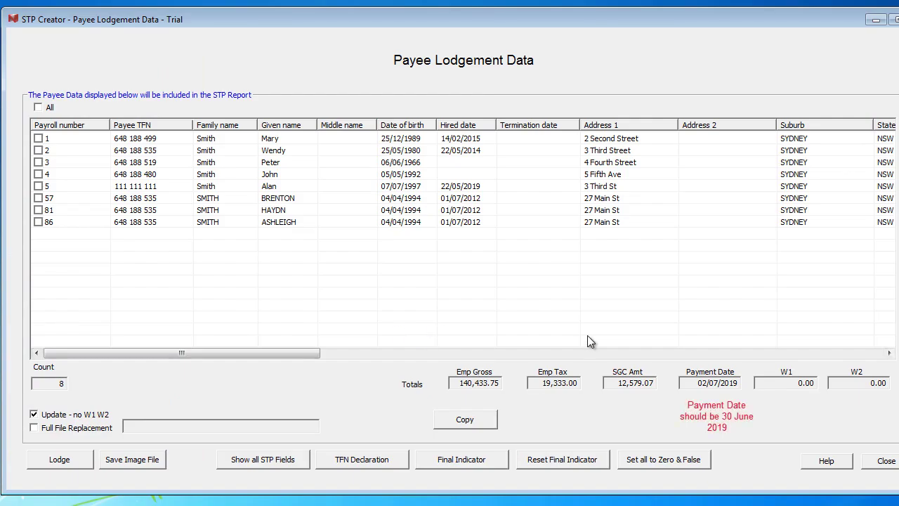
{"action": "left_click_drag", "start_coordinate": [276, 352], "coordinate": [609, 391]}
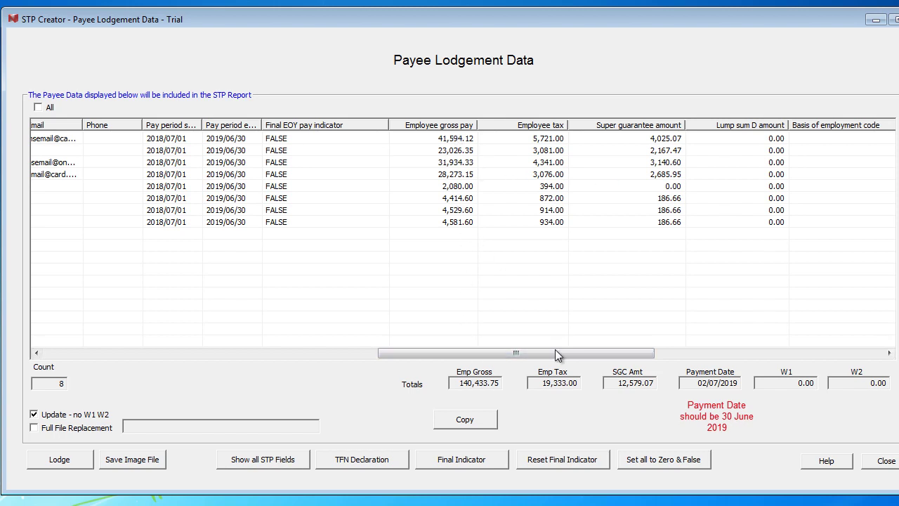
{"action": "left_click_drag", "start_coordinate": [562, 355], "coordinate": [840, 372]}
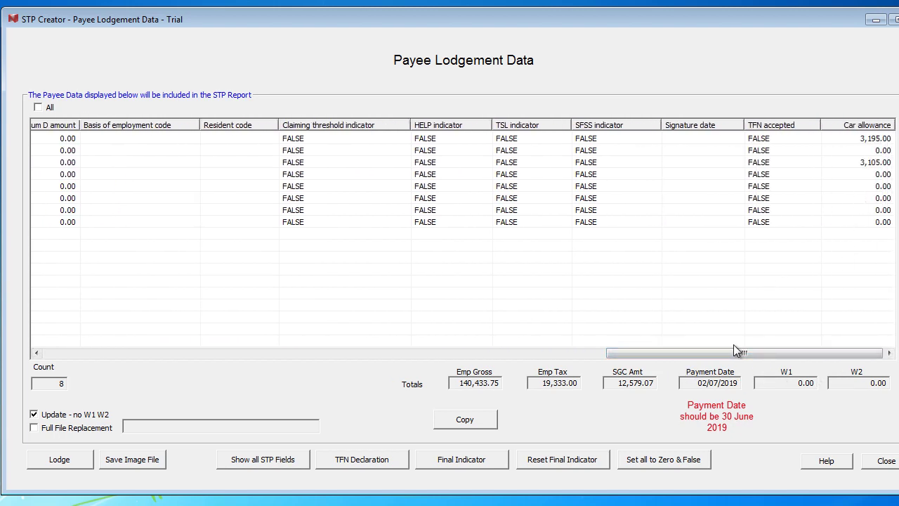
{"action": "left_click_drag", "start_coordinate": [755, 351], "coordinate": [453, 351]}
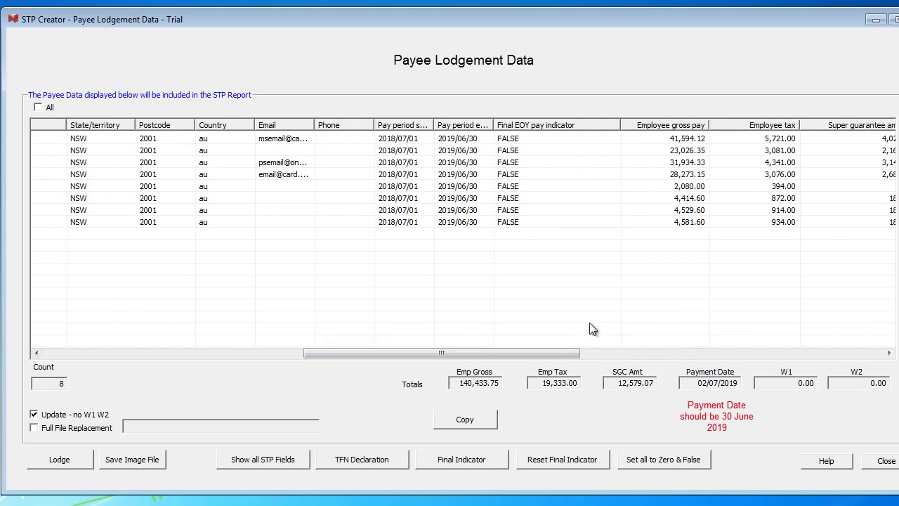
{"action": "left_click_drag", "start_coordinate": [531, 352], "coordinate": [273, 351]}
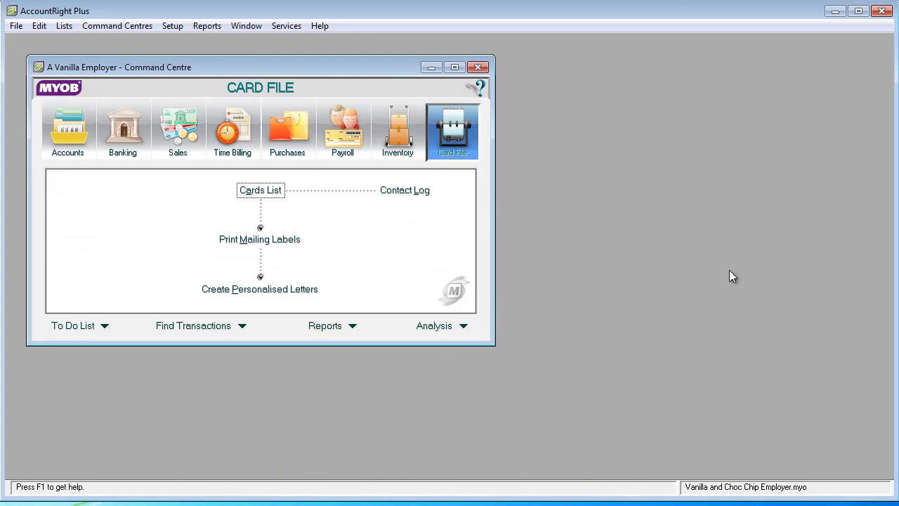
Step: From Index to Reports, customise the payroll Register Summary report and open its Period list
{"action": "left_click", "coordinate": [205, 26]}
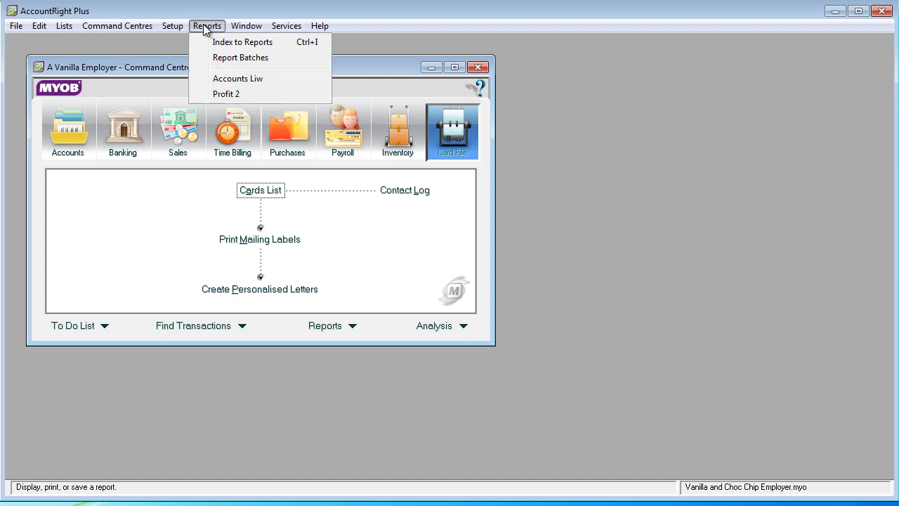
{"action": "left_click", "coordinate": [233, 42]}
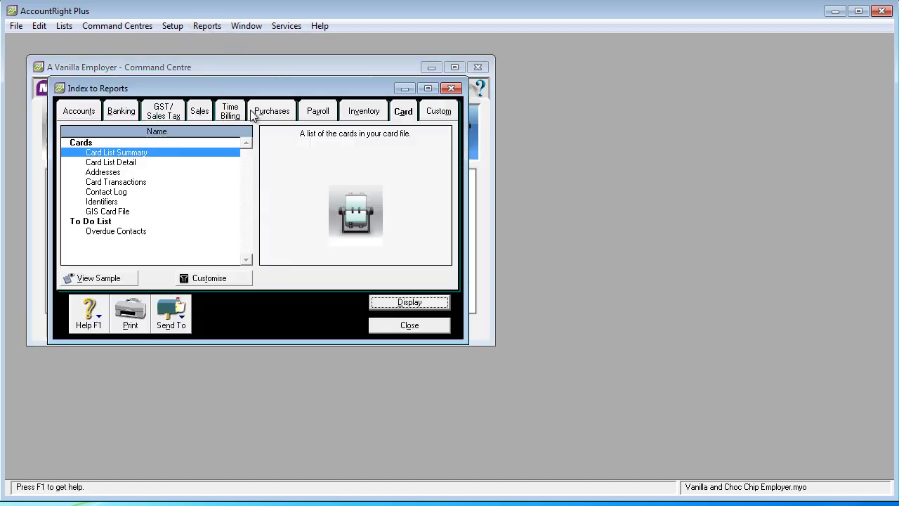
{"action": "left_click", "coordinate": [320, 111]}
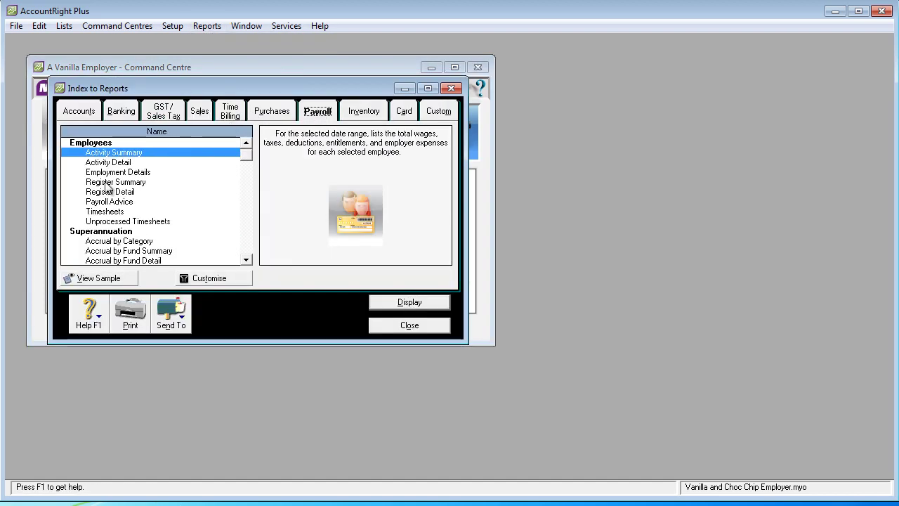
{"action": "left_click", "coordinate": [106, 184]}
{"action": "left_click", "coordinate": [203, 279]}
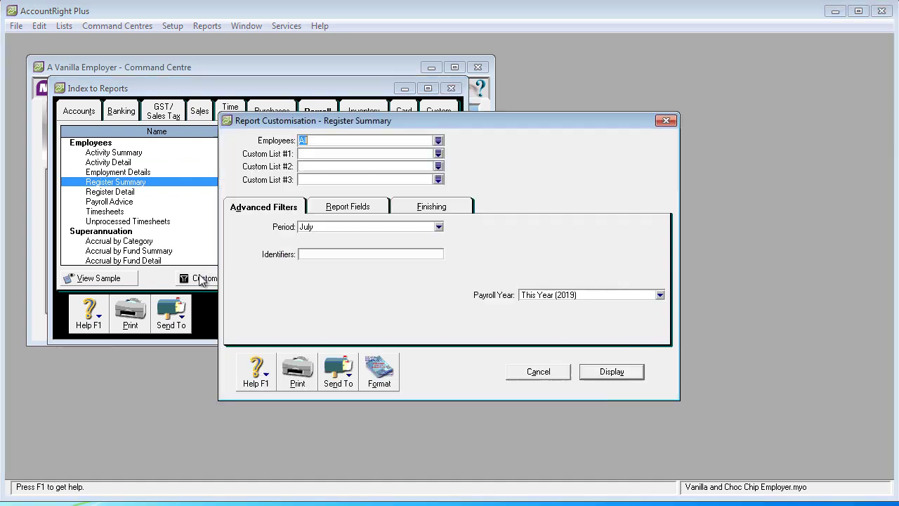
{"action": "left_click", "coordinate": [439, 227]}
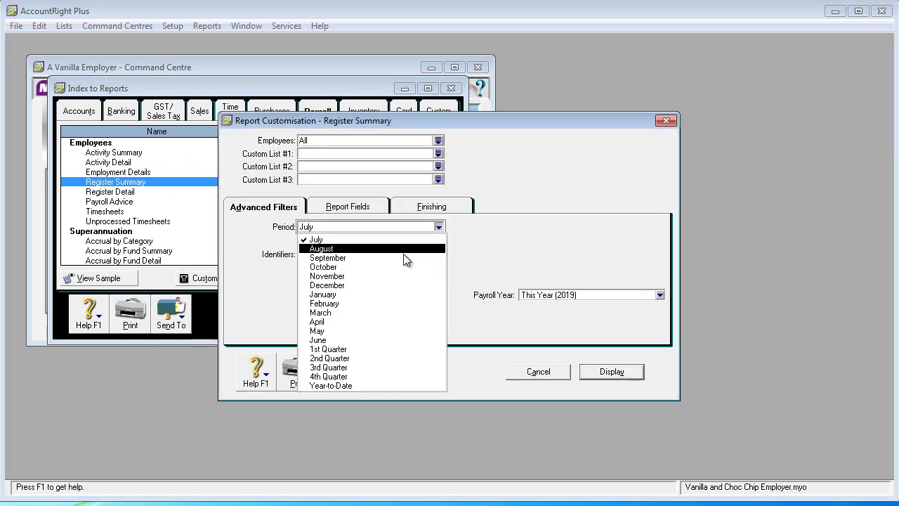
Step: Display the Year-to-Date Register Summary, enlarged to show the Total row and Expenses column
{"action": "left_click", "coordinate": [355, 388]}
{"action": "left_click", "coordinate": [598, 370]}
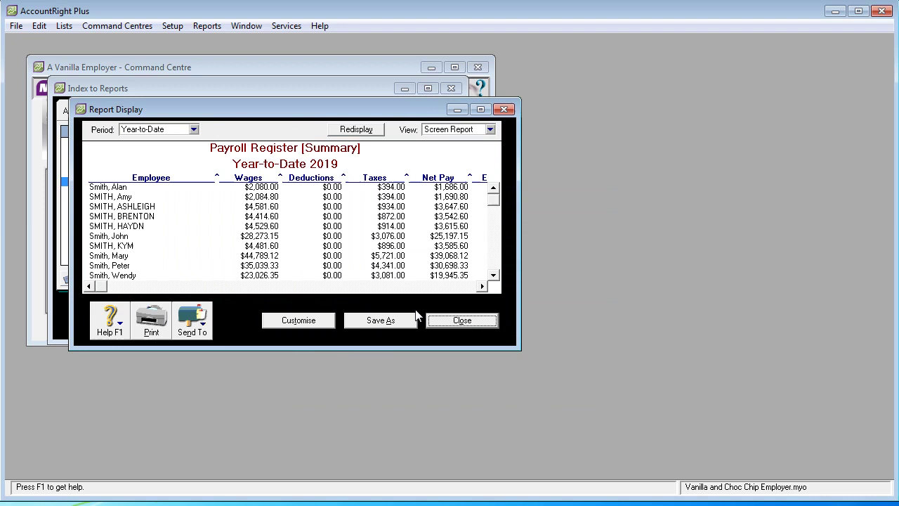
{"action": "left_click_drag", "start_coordinate": [169, 111], "coordinate": [280, 197]}
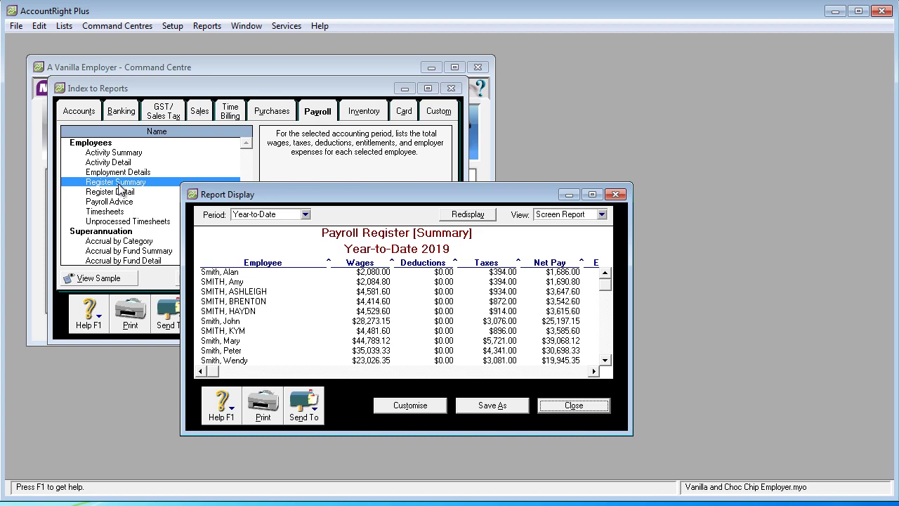
{"action": "left_click_drag", "start_coordinate": [381, 201], "coordinate": [206, 39]}
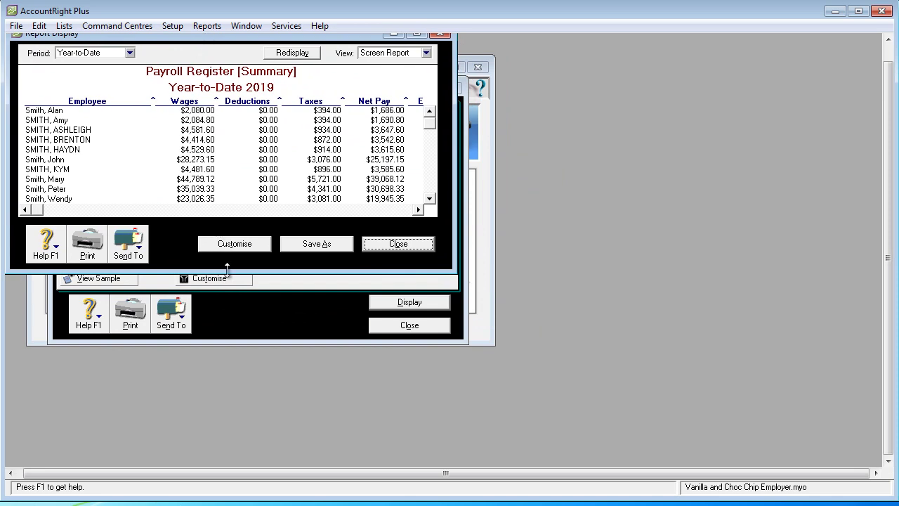
{"action": "left_click_drag", "start_coordinate": [227, 269], "coordinate": [222, 437]}
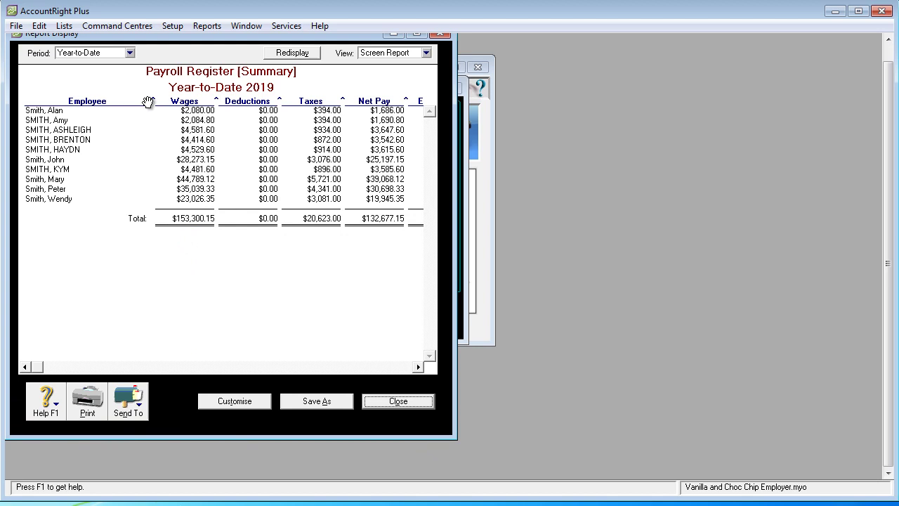
{"action": "left_click_drag", "start_coordinate": [154, 99], "coordinate": [96, 99]}
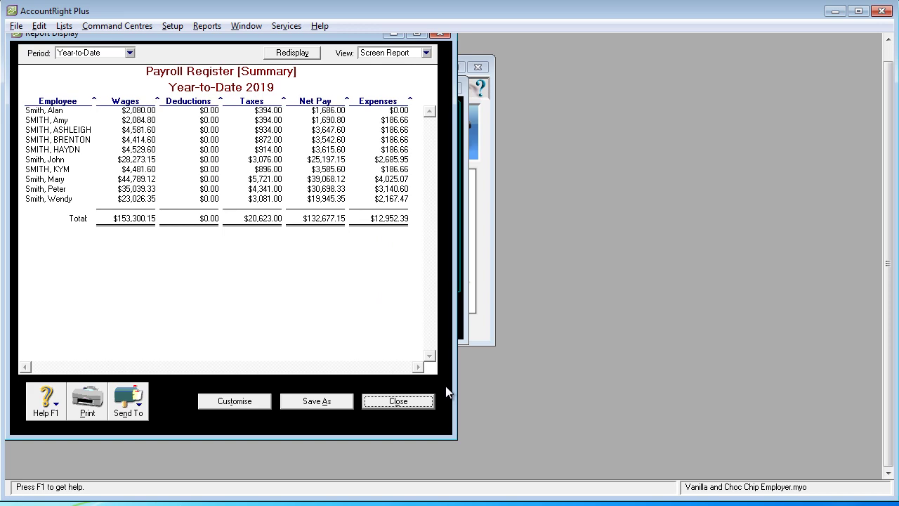
{"action": "key", "text": "alt+Tab"}
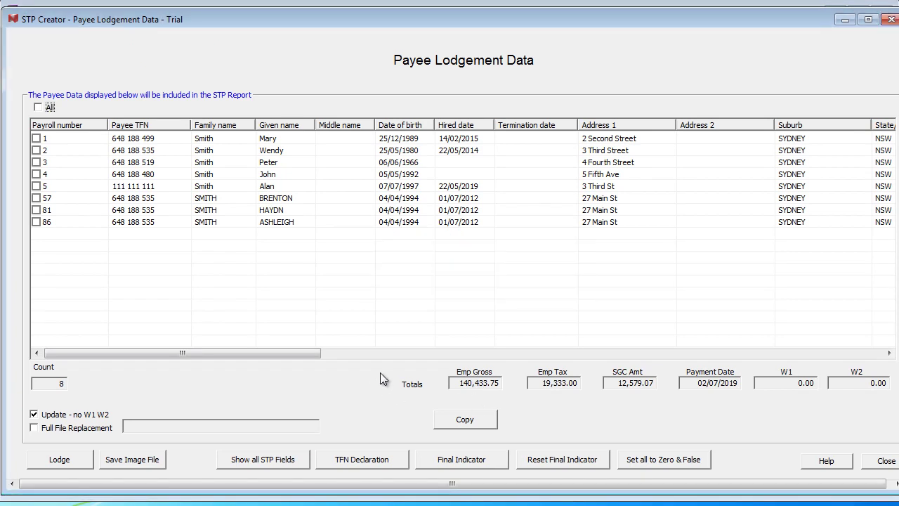
{"action": "key", "text": "alt+Tab"}
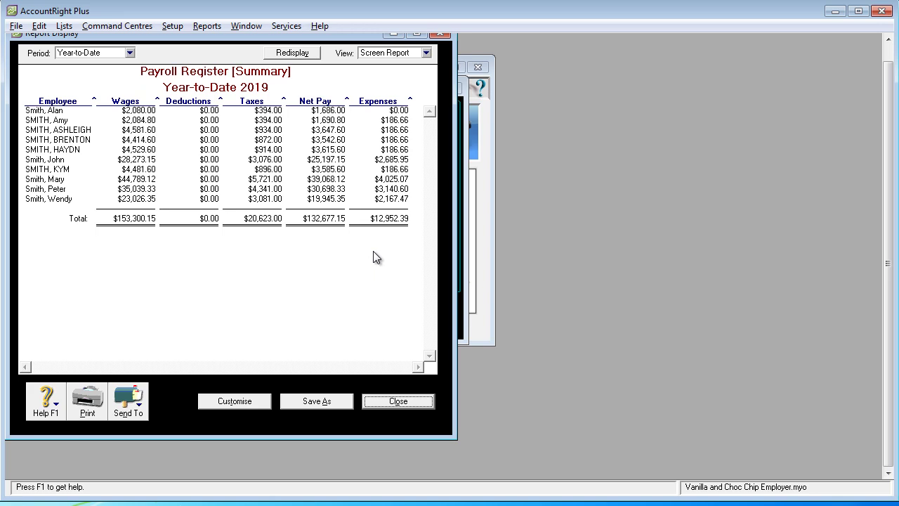
{"action": "key", "text": "alt+Tab"}
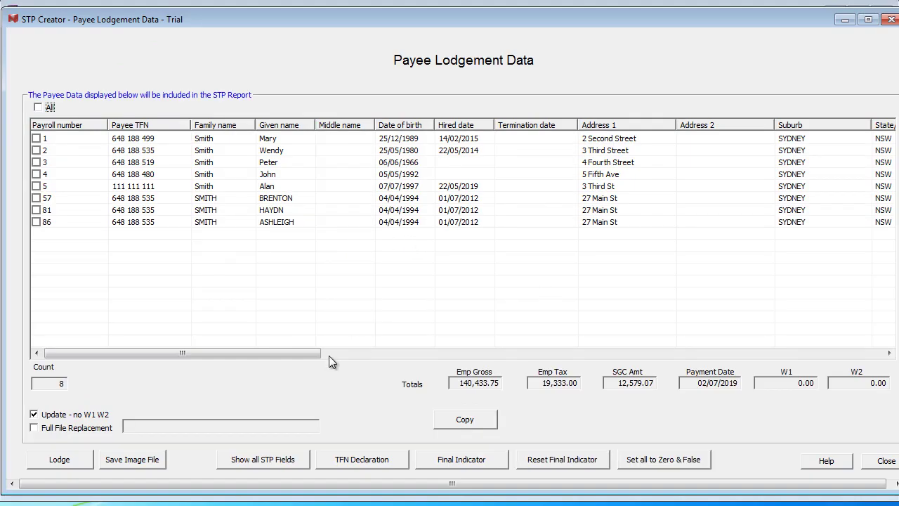
{"action": "left_click_drag", "start_coordinate": [303, 353], "coordinate": [694, 390]}
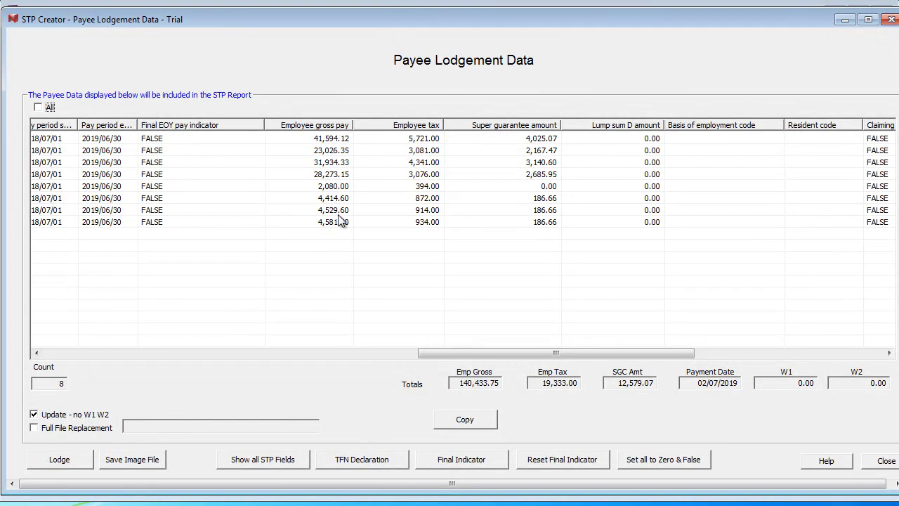
Step: Check the last payee columns in STP Creator, then return to MYOB's Payroll Register
{"action": "scroll", "coordinate": [526, 200], "scroll_direction": "right", "scroll_amount": 5}
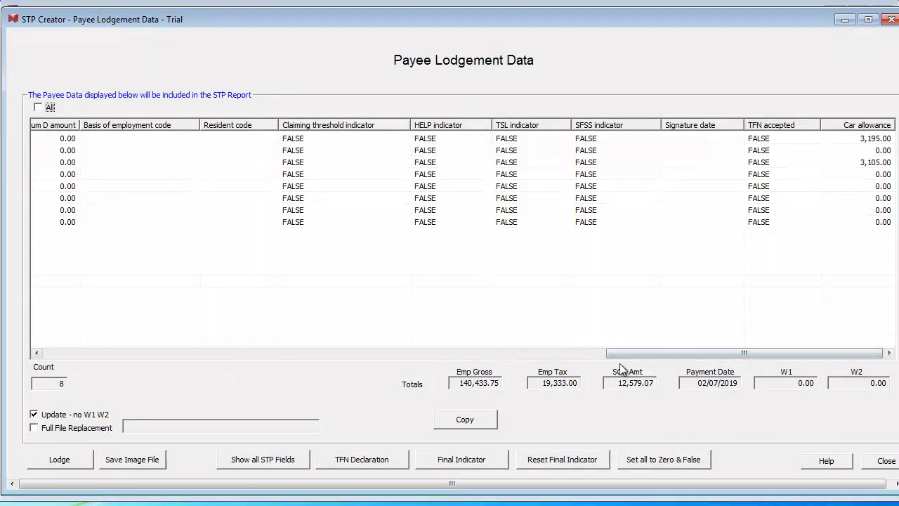
{"action": "key", "text": "alt+Tab"}
{"action": "key", "text": "alt+Tab"}
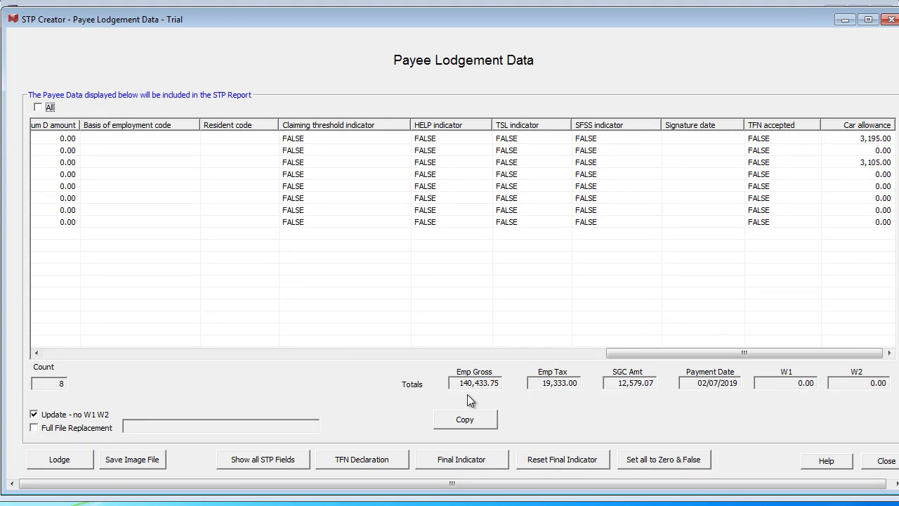
{"action": "key", "text": "alt+Tab"}
{"action": "key", "text": "alt+Tab"}
{"action": "key", "text": "alt+Tab"}
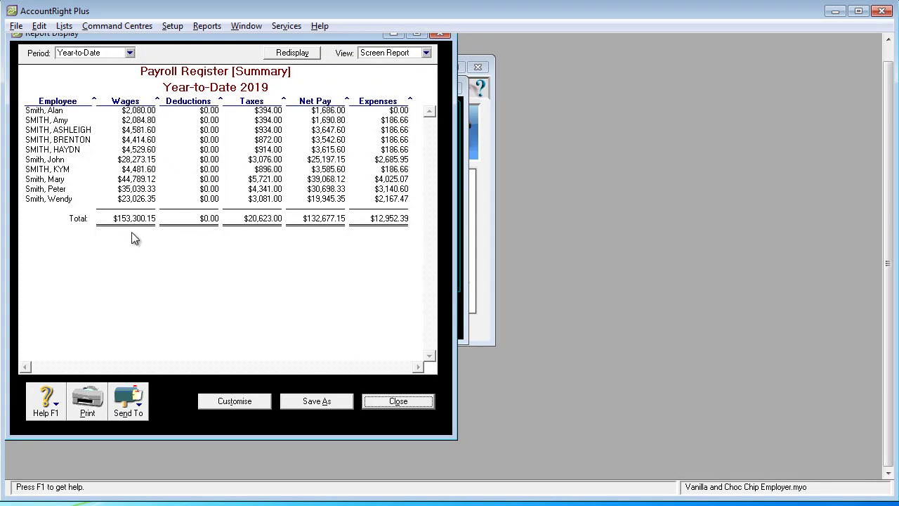
Step: Compare the Payroll Register's wage and tax totals against STP Creator's Payee Lodgement Data
{"action": "key", "text": "alt+Tab"}
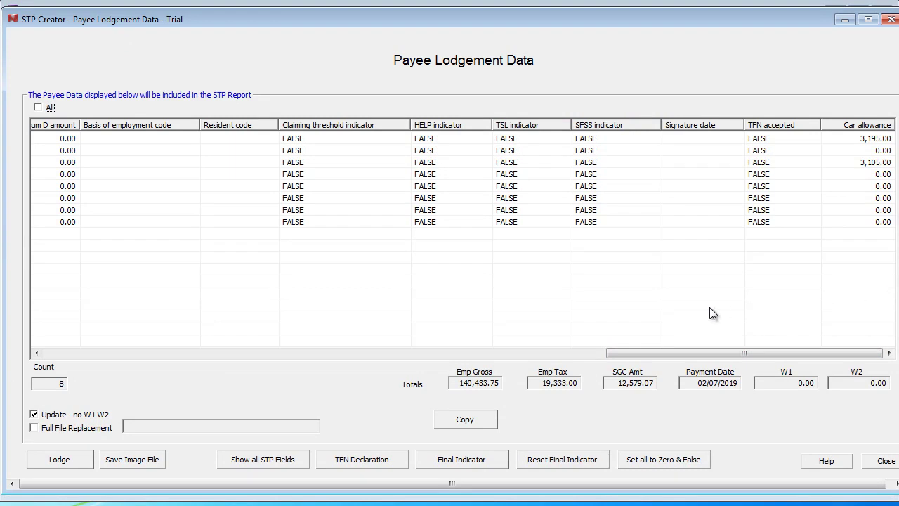
{"action": "key", "text": "alt+Tab"}
{"action": "key", "text": "alt+Tab"}
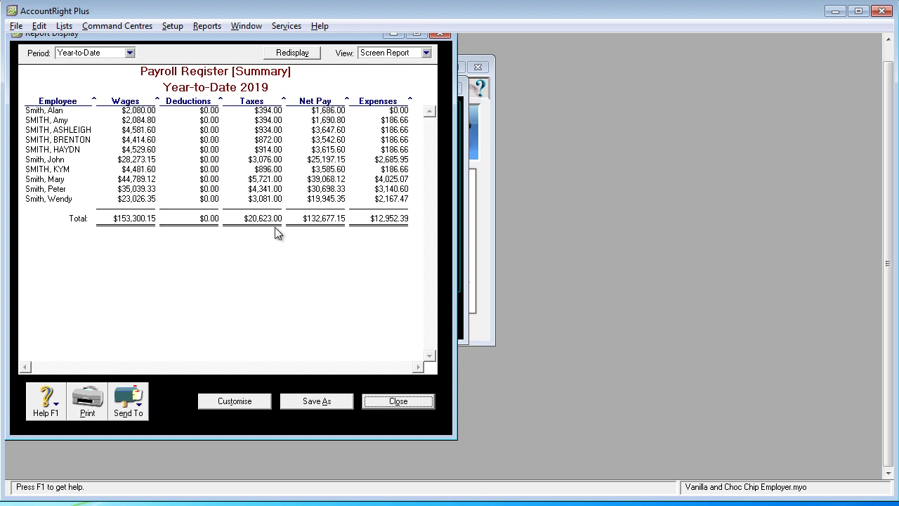
{"action": "key", "text": "alt+Tab"}
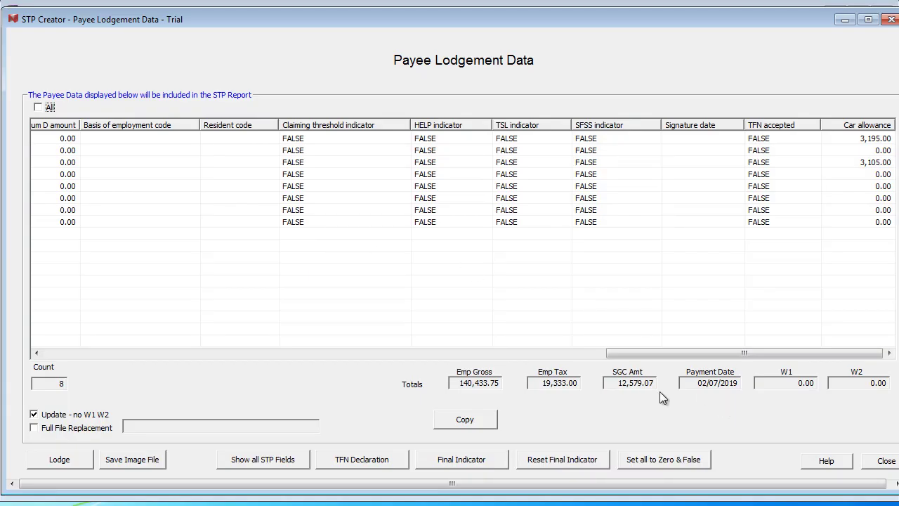
{"action": "key", "text": "alt+Tab"}
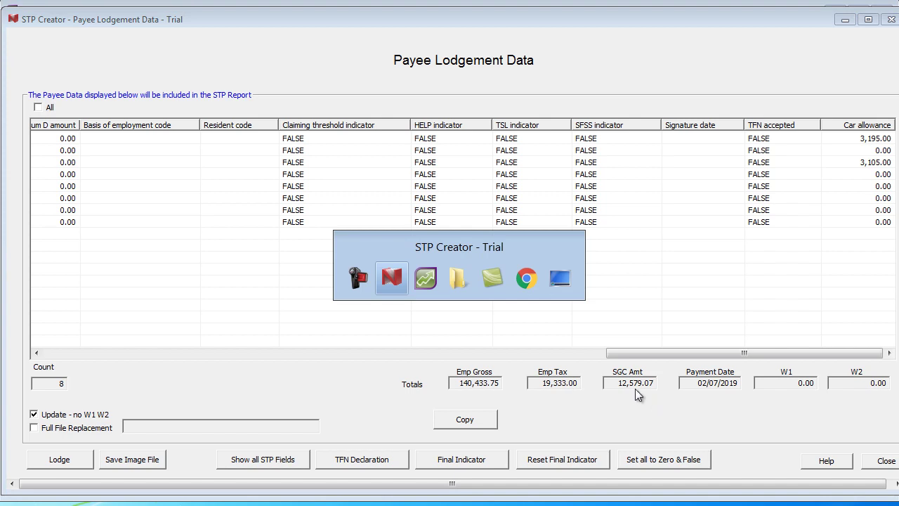
{"action": "key", "text": "alt+Tab"}
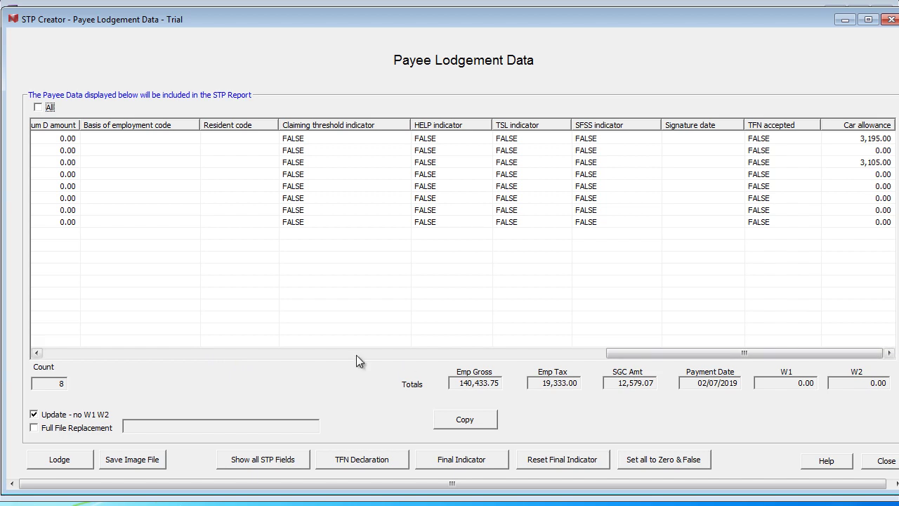
Step: Select all eight payees and set their Final EOY pay indicator to TRUE
{"action": "left_click", "coordinate": [176, 353]}
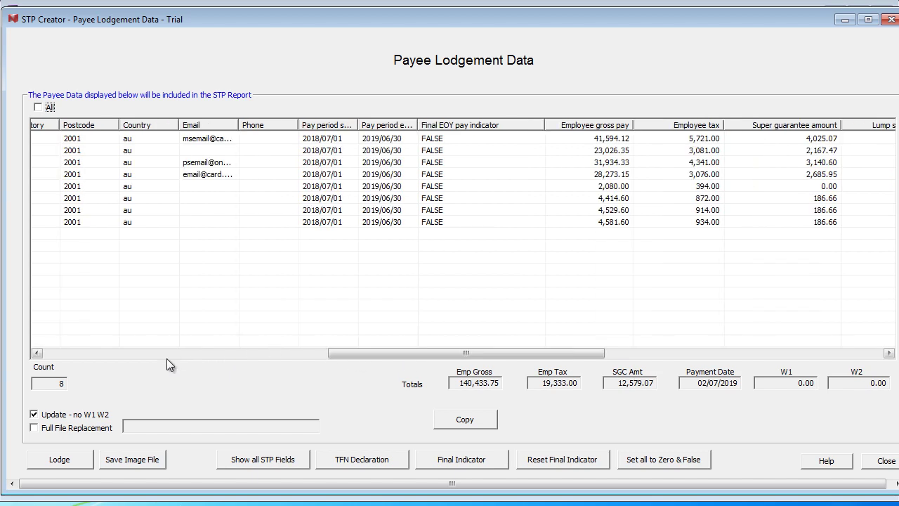
{"action": "left_click", "coordinate": [122, 353]}
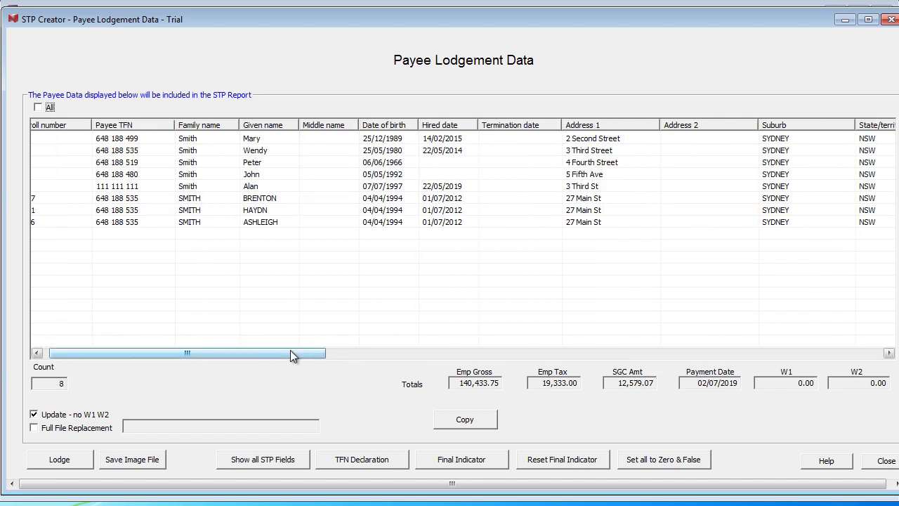
{"action": "left_click_drag", "start_coordinate": [290, 351], "coordinate": [560, 343]}
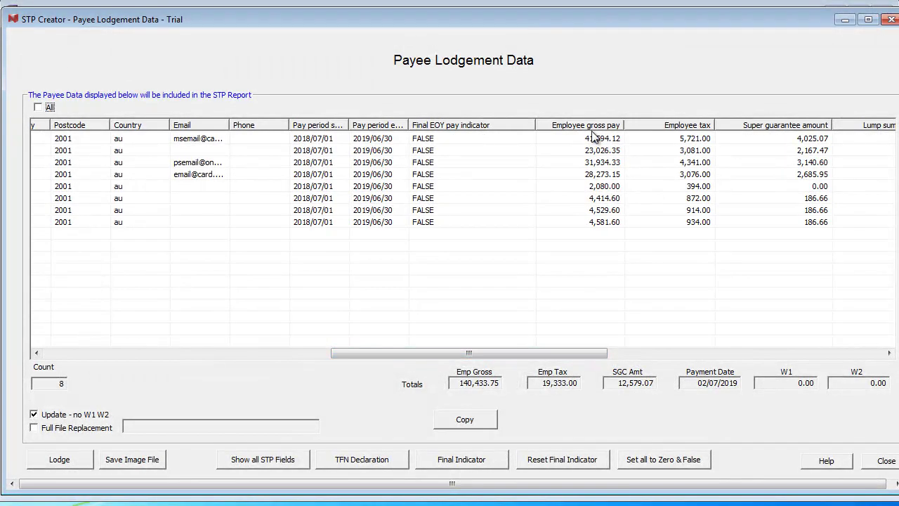
{"action": "left_click", "coordinate": [442, 130]}
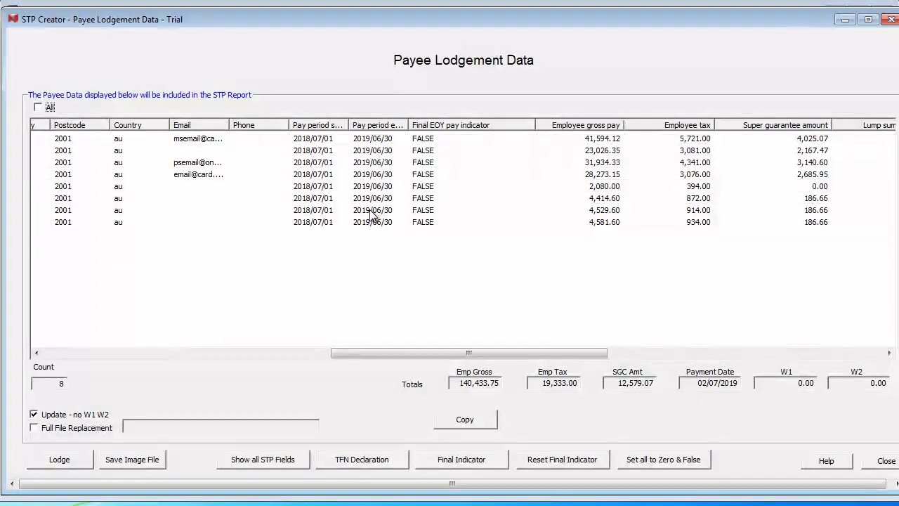
{"action": "left_click", "coordinate": [38, 107]}
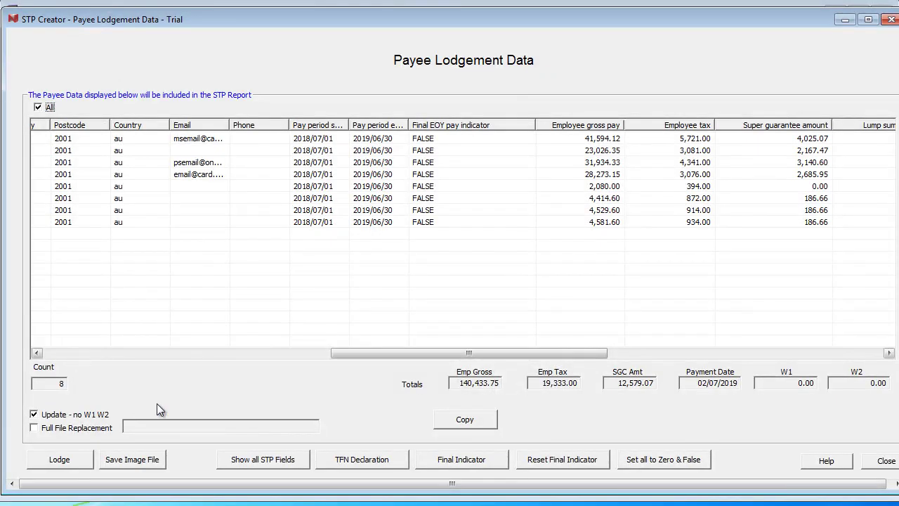
{"action": "left_click", "coordinate": [471, 459]}
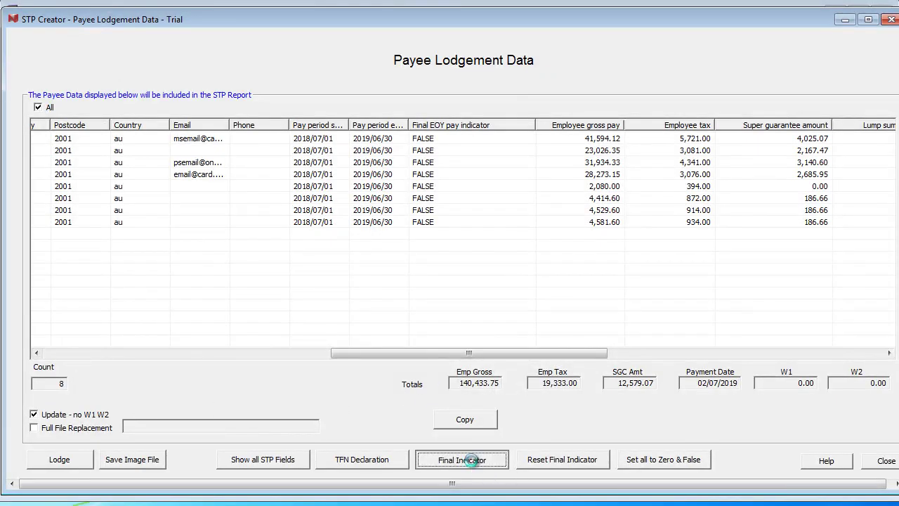
{"action": "left_click_drag", "start_coordinate": [308, 353], "coordinate": [531, 398]}
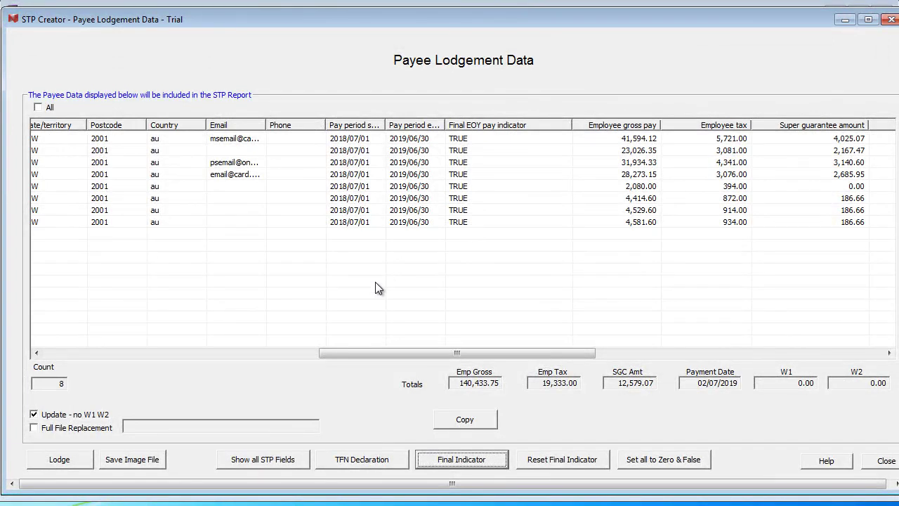
Step: Accept the declaration, sign in with the Single Touch credentials and send the final pay events (Status Success)
{"action": "left_click", "coordinate": [60, 459]}
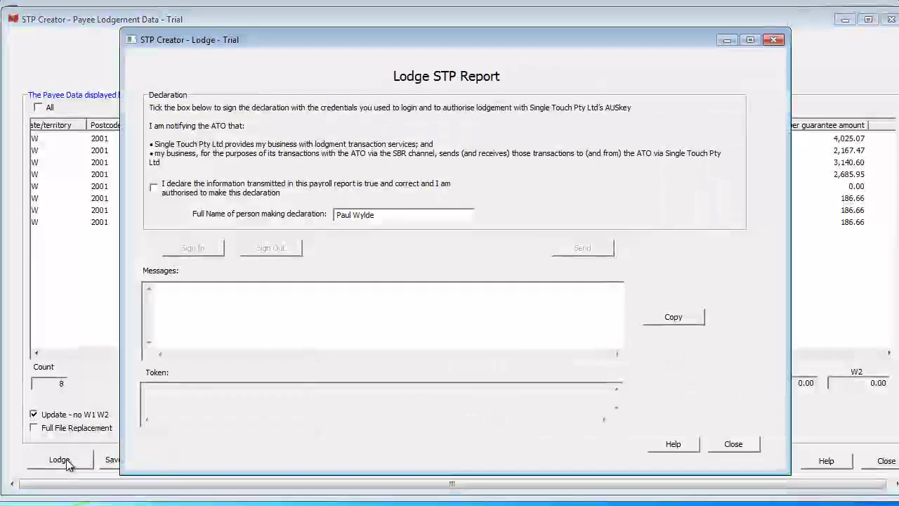
{"action": "left_click", "coordinate": [154, 188]}
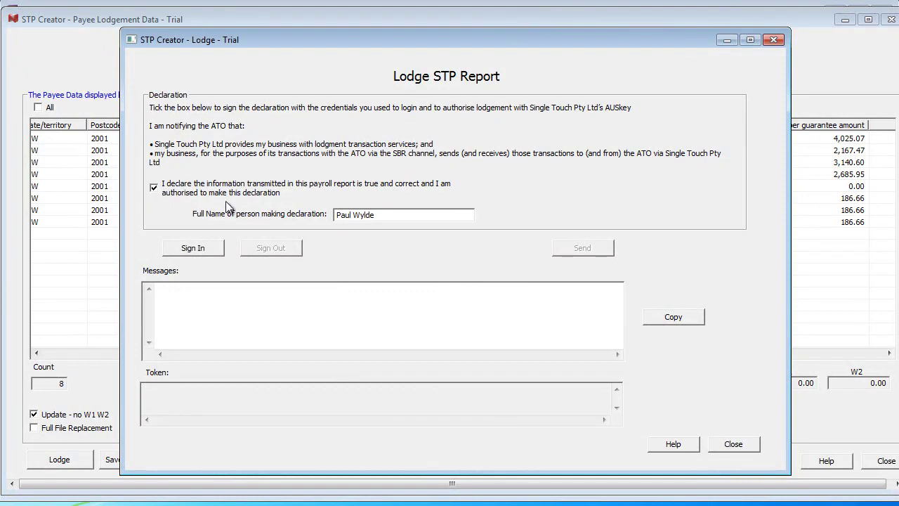
{"action": "left_click", "coordinate": [194, 248]}
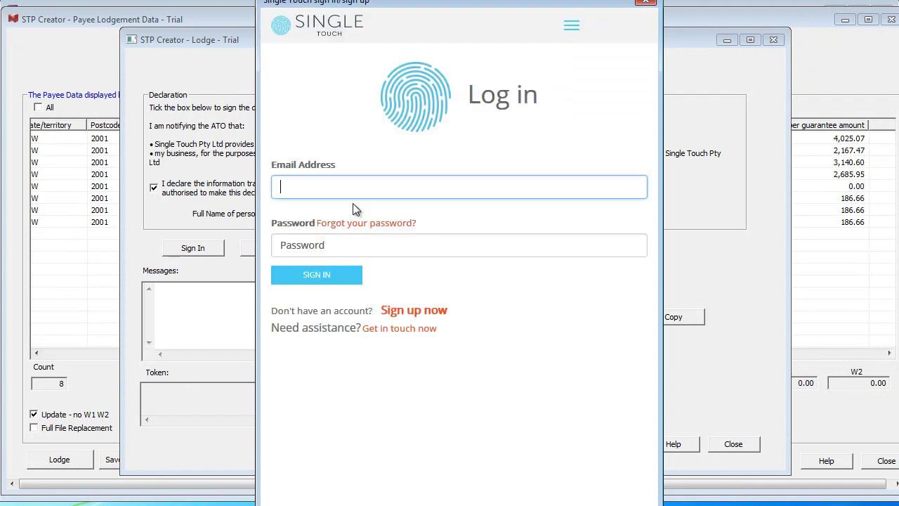
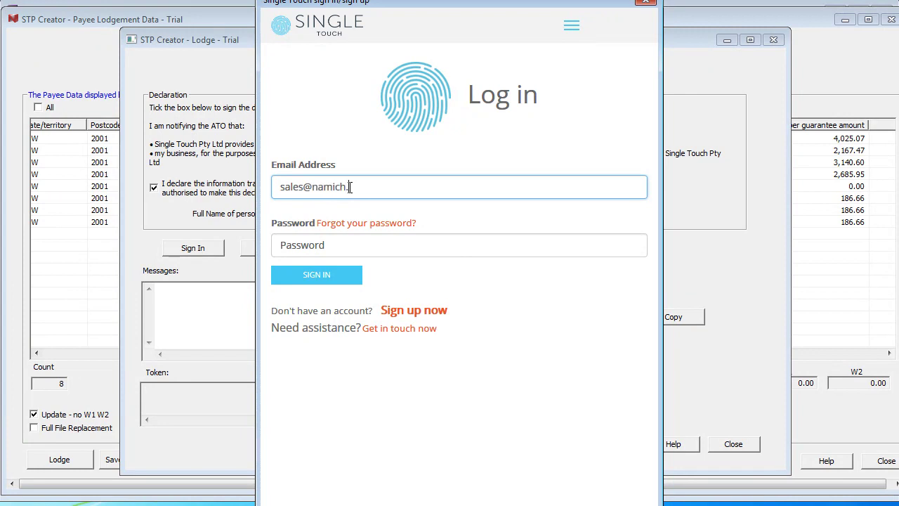
{"action": "key", "text": "Tab"}
{"action": "type", "text": "****"}
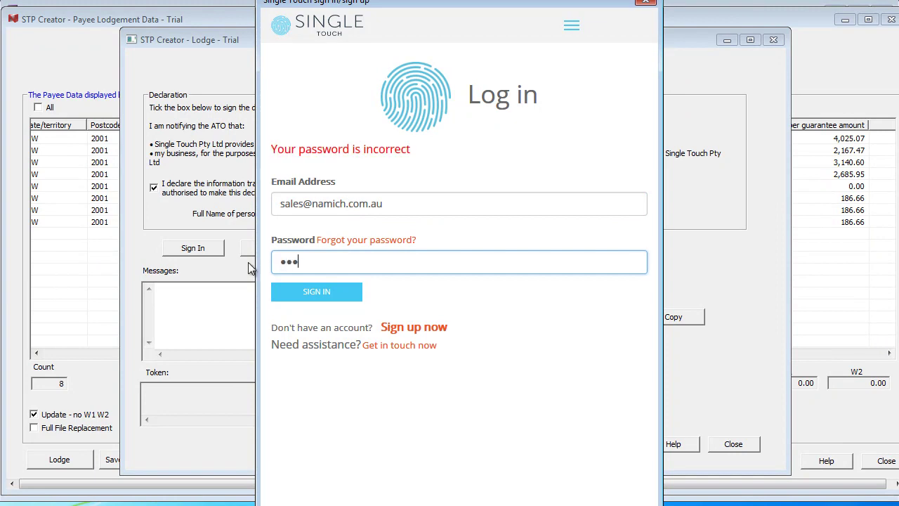
{"action": "type", "text": "*********"}
{"action": "left_click", "coordinate": [316, 292]}
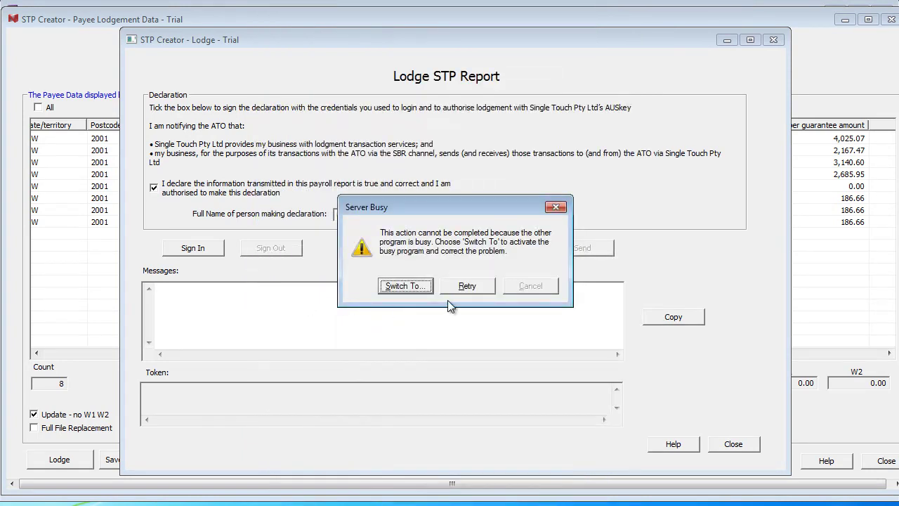
{"action": "left_click", "coordinate": [465, 287]}
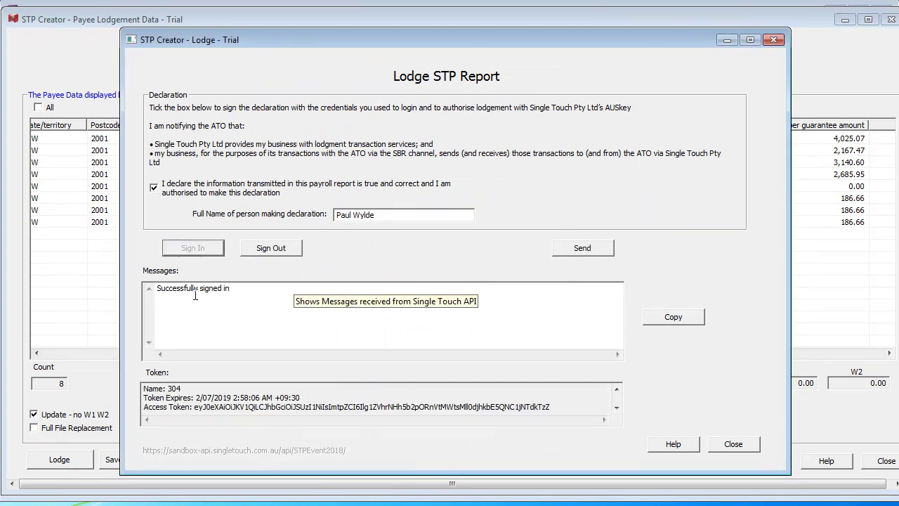
{"action": "left_click", "coordinate": [582, 248]}
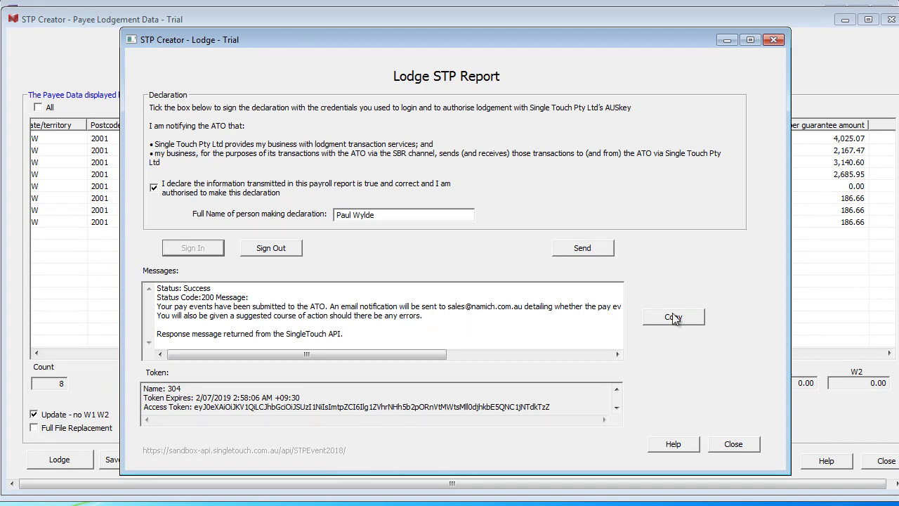
{"action": "left_click", "coordinate": [733, 444]}
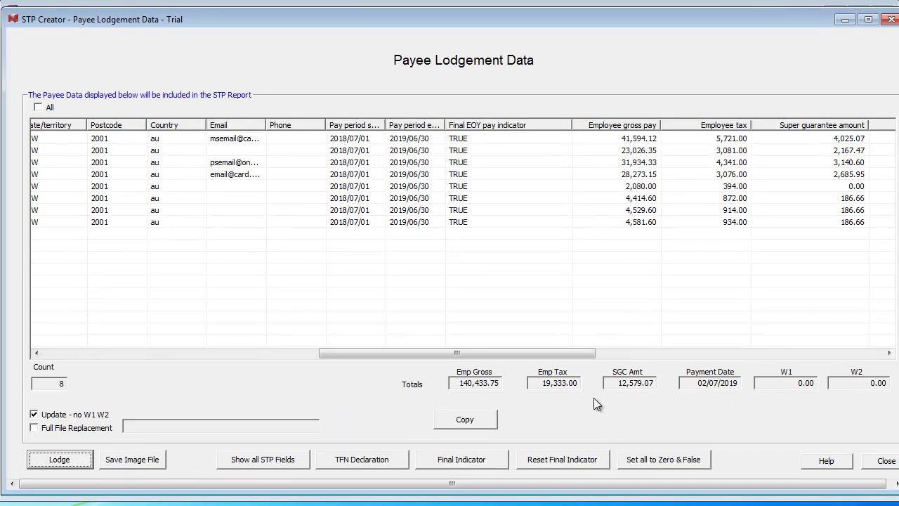
Step: Save the STP image file under its default name, then close the Payee Lodgement Data window
{"action": "left_click", "coordinate": [132, 460]}
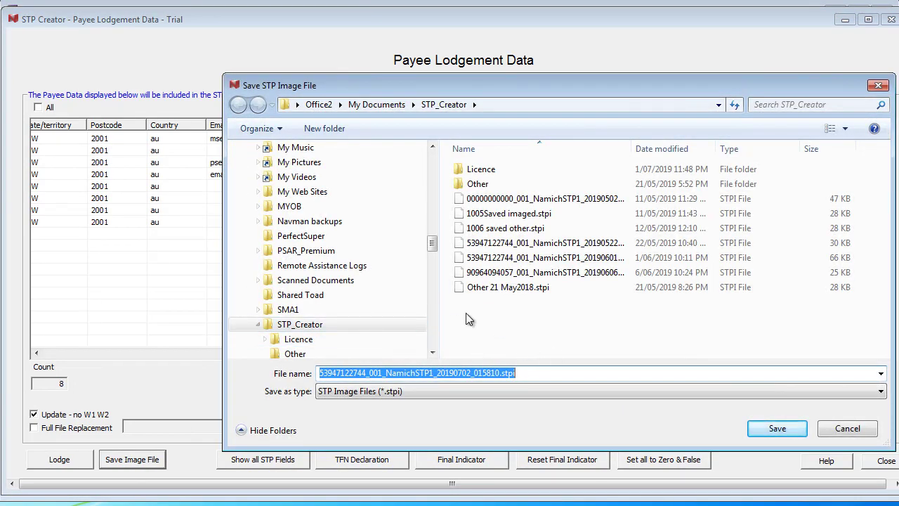
{"action": "left_click", "coordinate": [774, 426]}
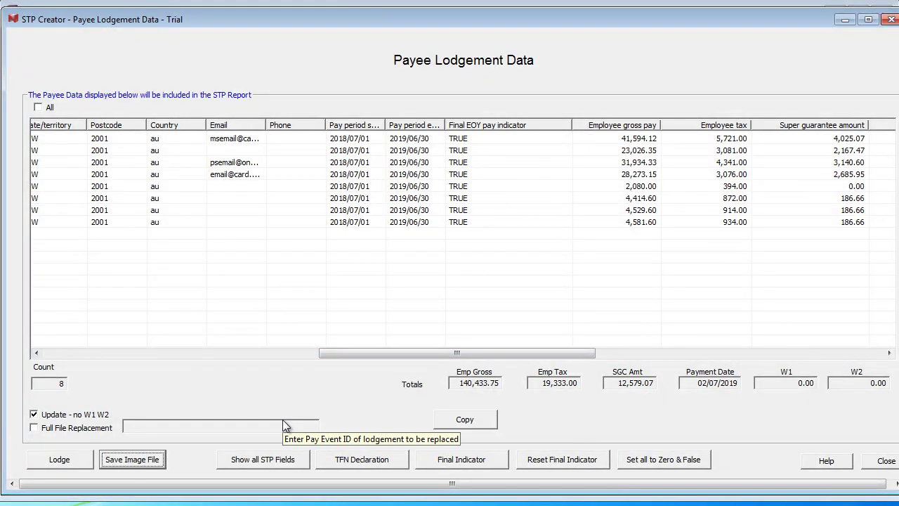
{"action": "left_click", "coordinate": [885, 461]}
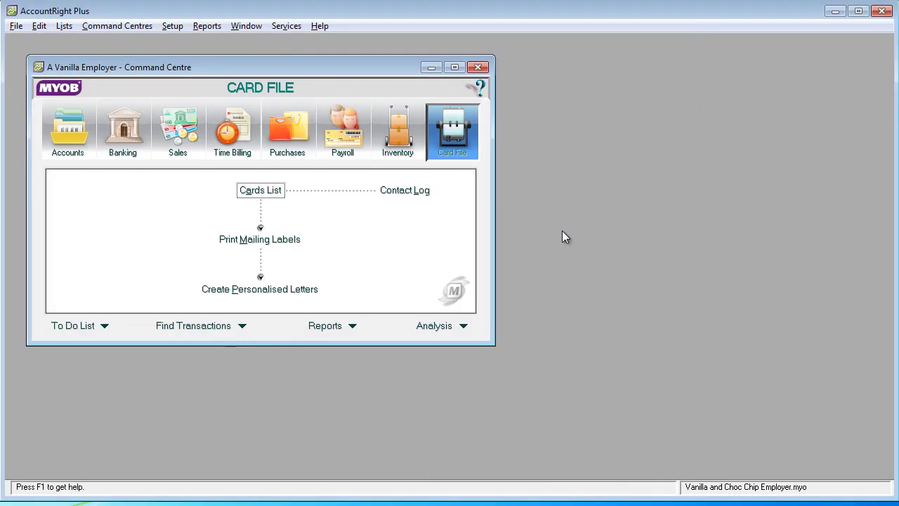
Step: Back up the company file as Final PS2019CoyName.ZIP in E:\STP Data\Backup
{"action": "left_click", "coordinate": [17, 26]}
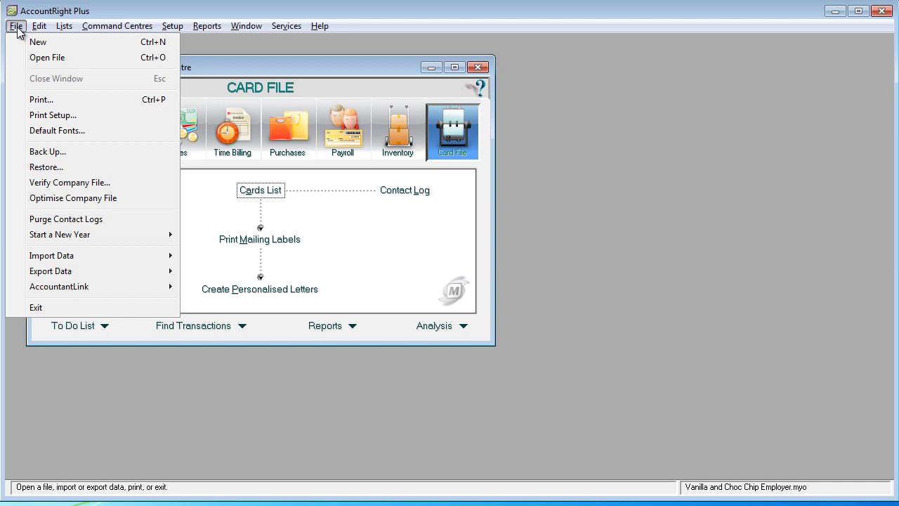
{"action": "left_click", "coordinate": [47, 152]}
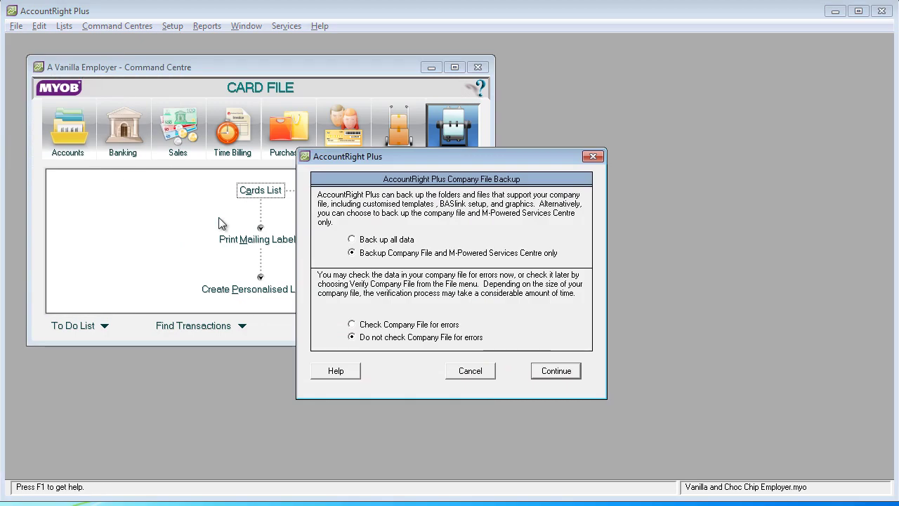
{"action": "left_click", "coordinate": [556, 370]}
{"action": "left_click", "coordinate": [144, 406]}
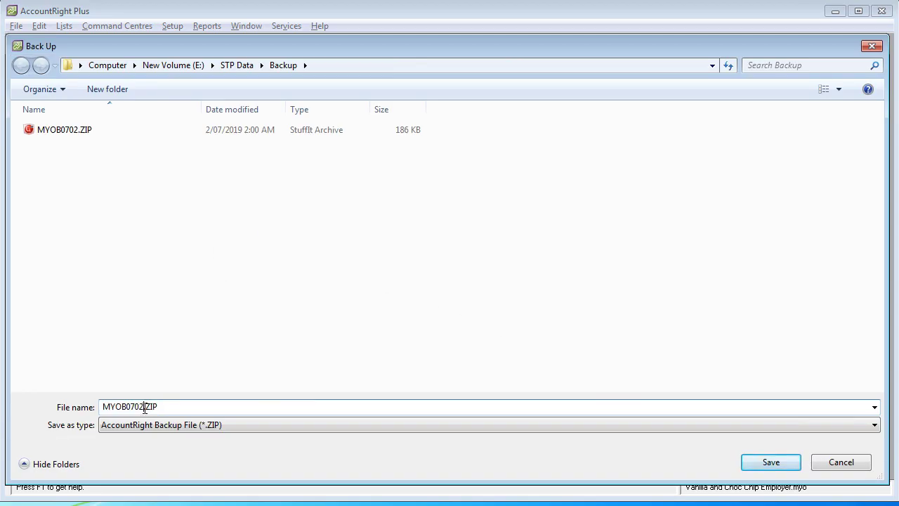
{"action": "left_click_drag", "start_coordinate": [144, 407], "coordinate": [100, 410]}
{"action": "key", "text": "BackSpace"}
{"action": "type", "text": "Final "}
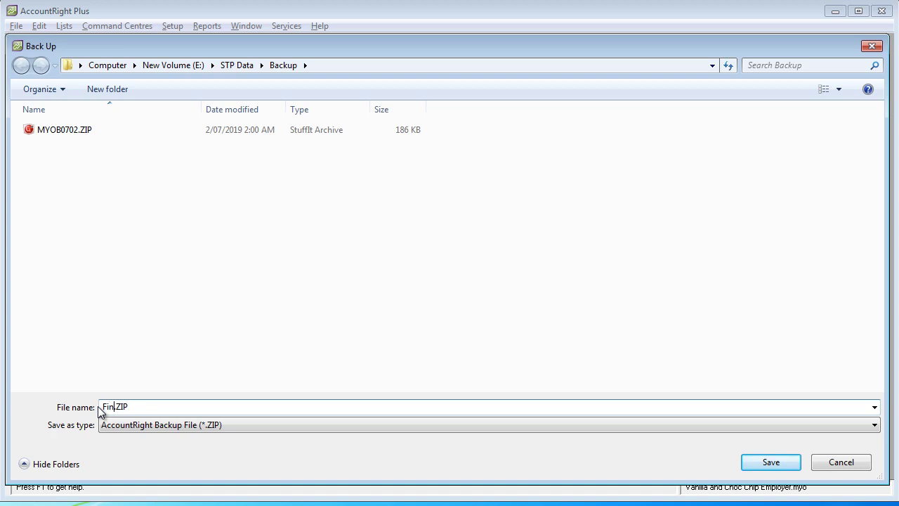
{"action": "type", "text": "PS2019CoyName"}
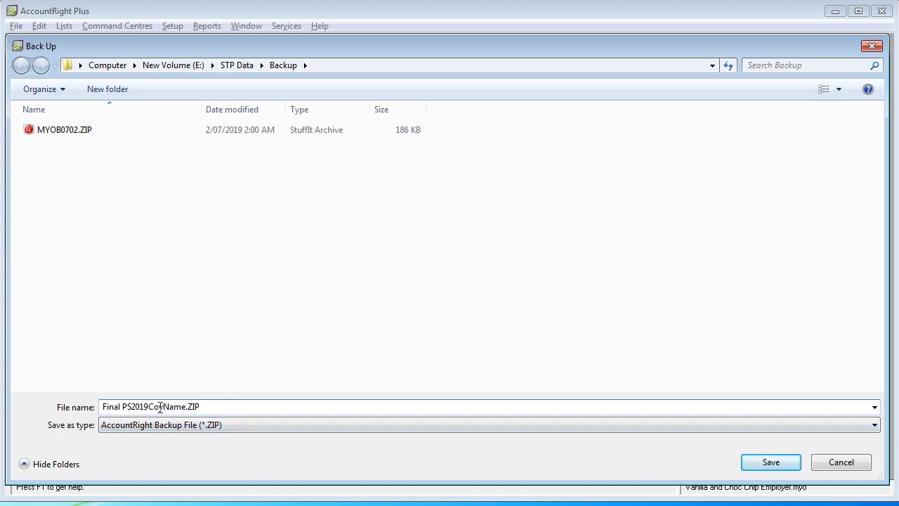
{"action": "left_click", "coordinate": [770, 462]}
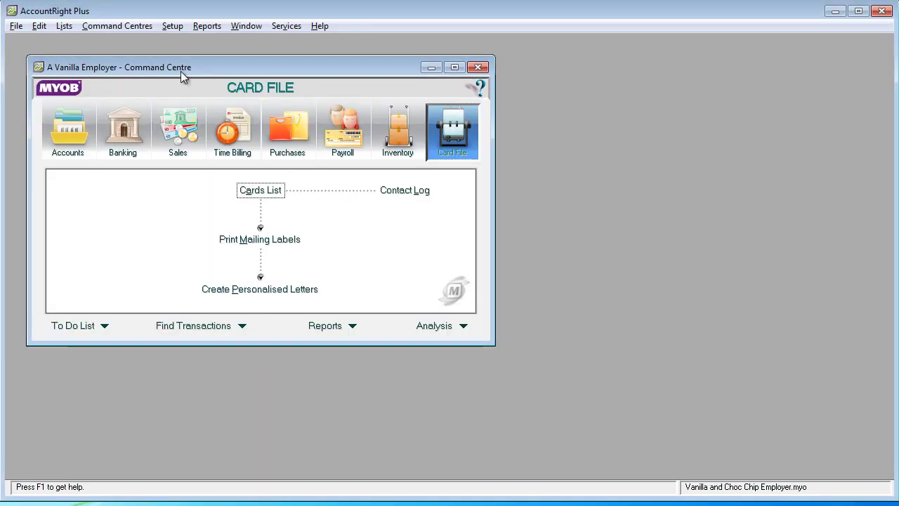
Step: Start the 2020 payroll year through the warning pages, then close AccountRight Plus
{"action": "left_click", "coordinate": [15, 26]}
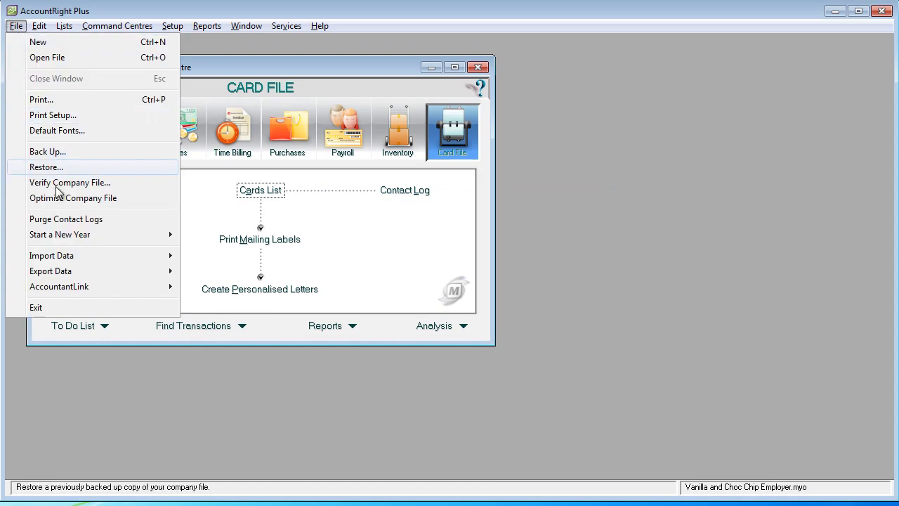
{"action": "mouse_move", "coordinate": [73, 234]}
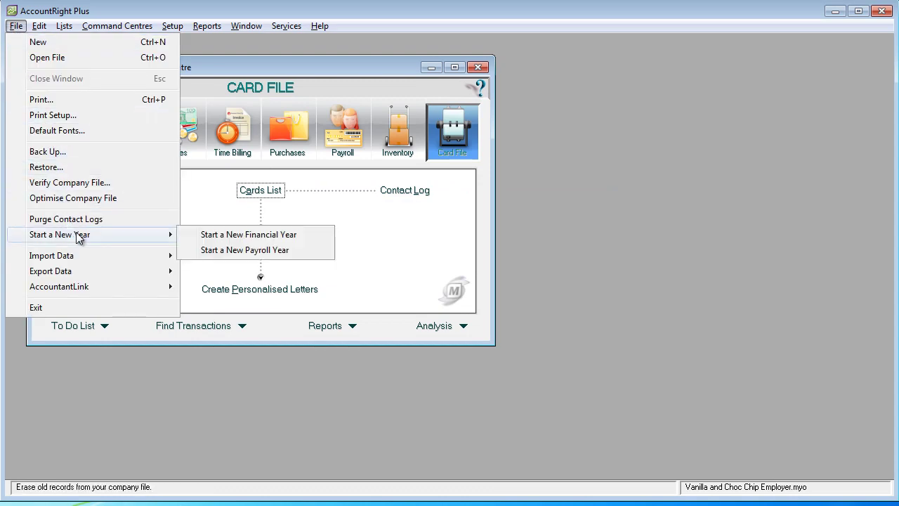
{"action": "left_click", "coordinate": [240, 252]}
{"action": "left_click", "coordinate": [571, 378]}
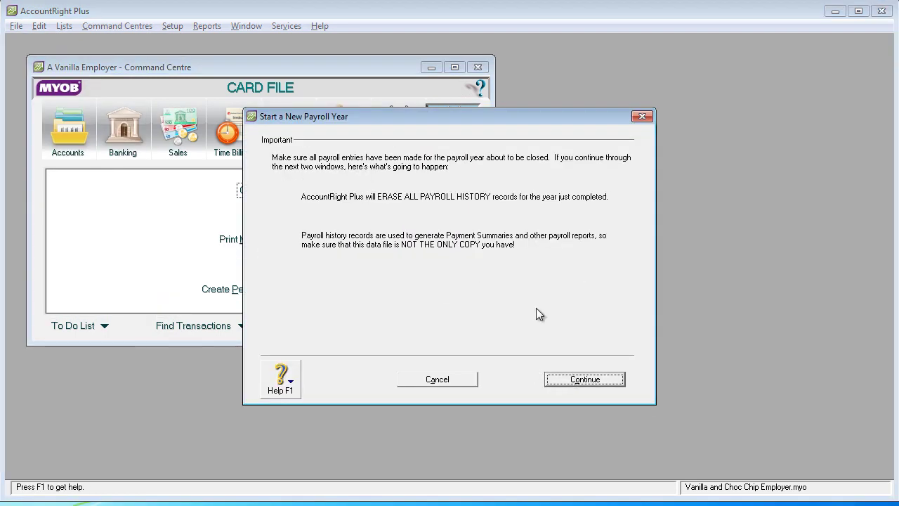
{"action": "left_click", "coordinate": [571, 378]}
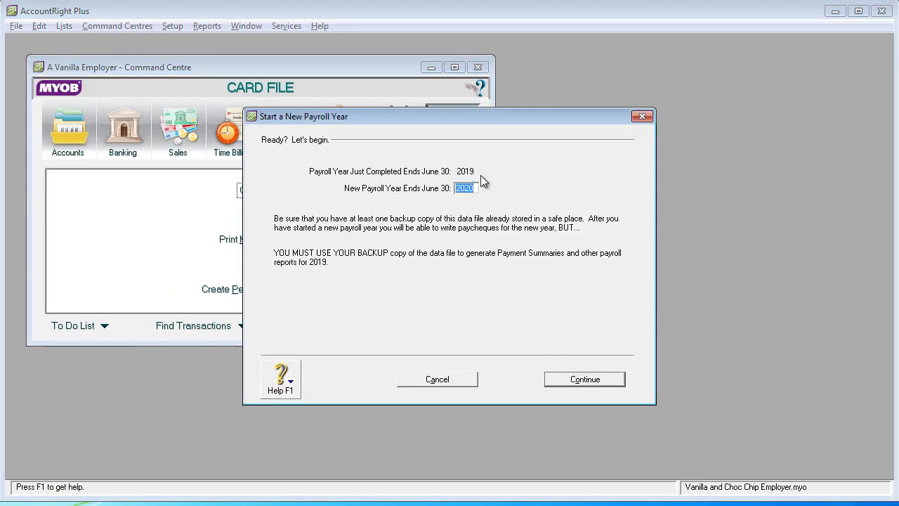
{"action": "left_click", "coordinate": [578, 379]}
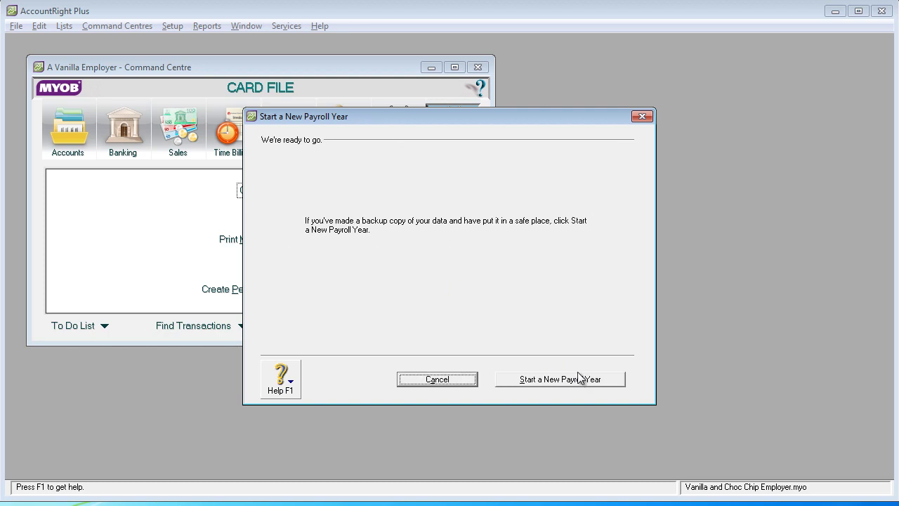
{"action": "left_click", "coordinate": [540, 380]}
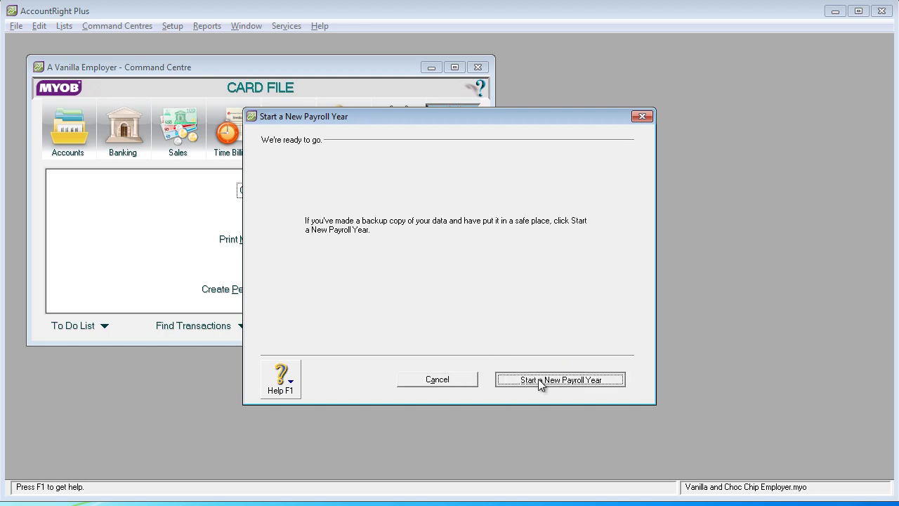
{"action": "left_click", "coordinate": [882, 14]}
Step: Decline another backup, then begin a SaveAs of the data set from Permanent Data Set
{"action": "left_click", "coordinate": [490, 330]}
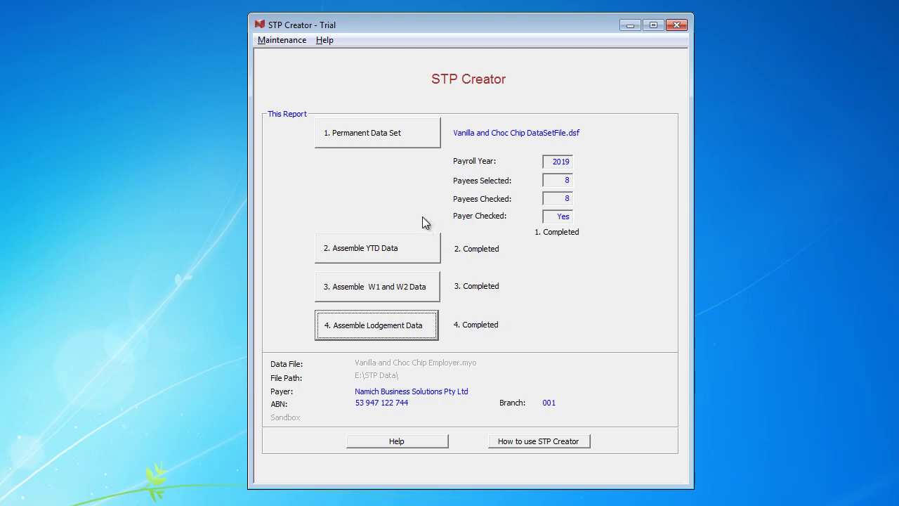
{"action": "left_click", "coordinate": [384, 139]}
{"action": "left_click_drag", "start_coordinate": [496, 138], "coordinate": [277, 137]}
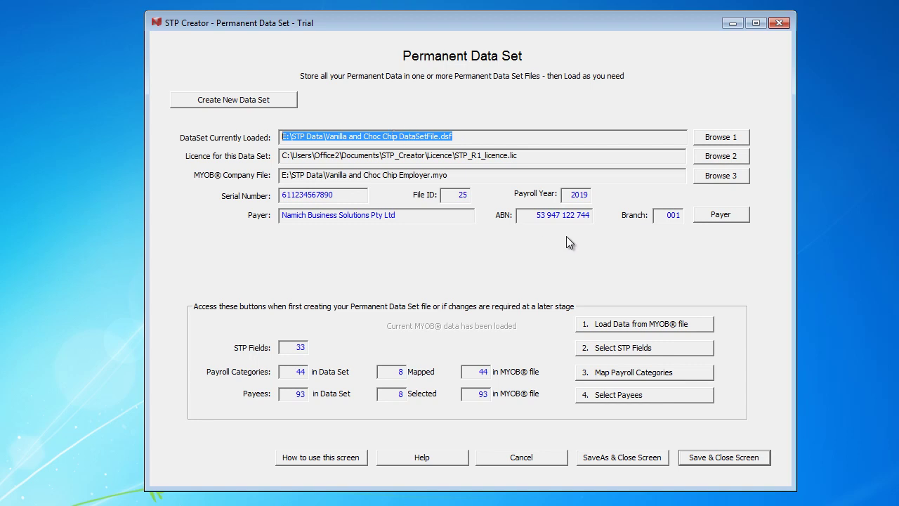
{"action": "left_click", "coordinate": [621, 460]}
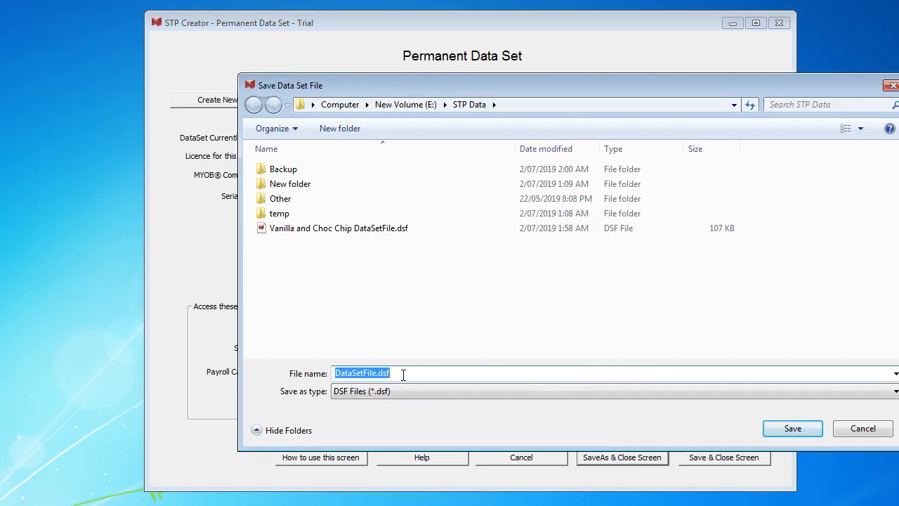
{"action": "left_click", "coordinate": [357, 232]}
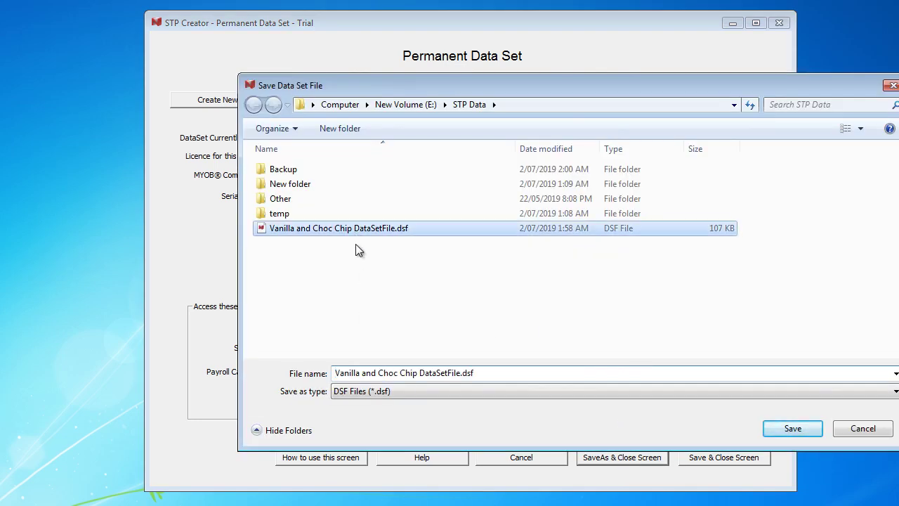
Step: Save the copy as Vanilla and Choc Chip DataSetFile Final 2019.dsf and close STP Creator
{"action": "left_click", "coordinate": [456, 373]}
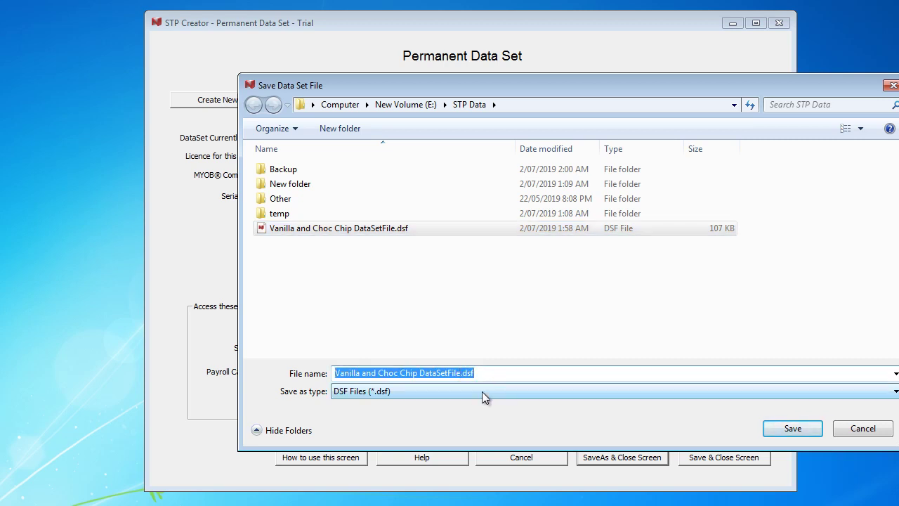
{"action": "key", "text": "End"}
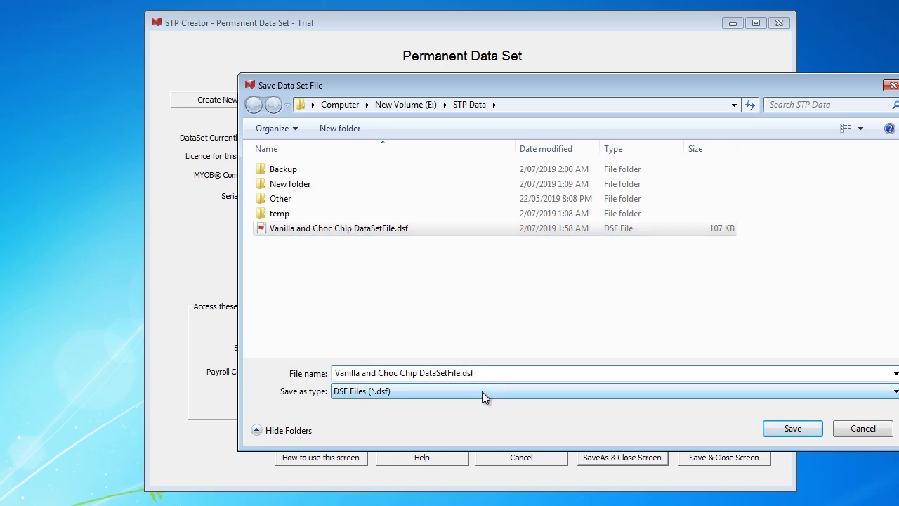
{"action": "key", "text": "Left"}
{"action": "key", "text": "Left"}
{"action": "key", "text": "Left"}
{"action": "key", "text": "Left"}
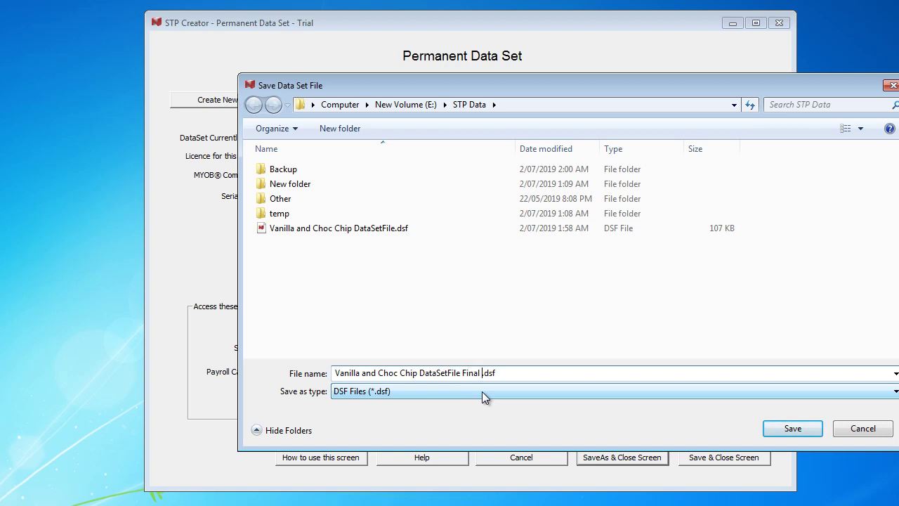
{"action": "left_click", "coordinate": [808, 430]}
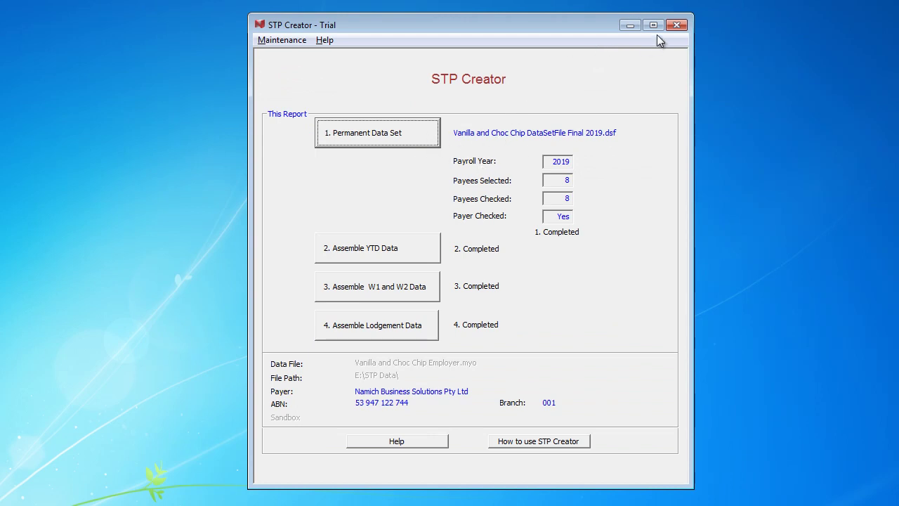
{"action": "left_click", "coordinate": [676, 25]}
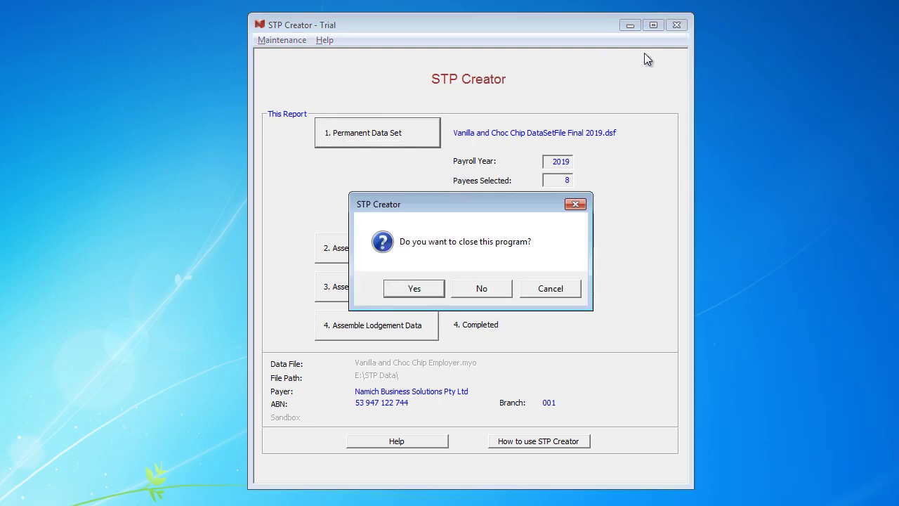
{"action": "left_click", "coordinate": [416, 289]}
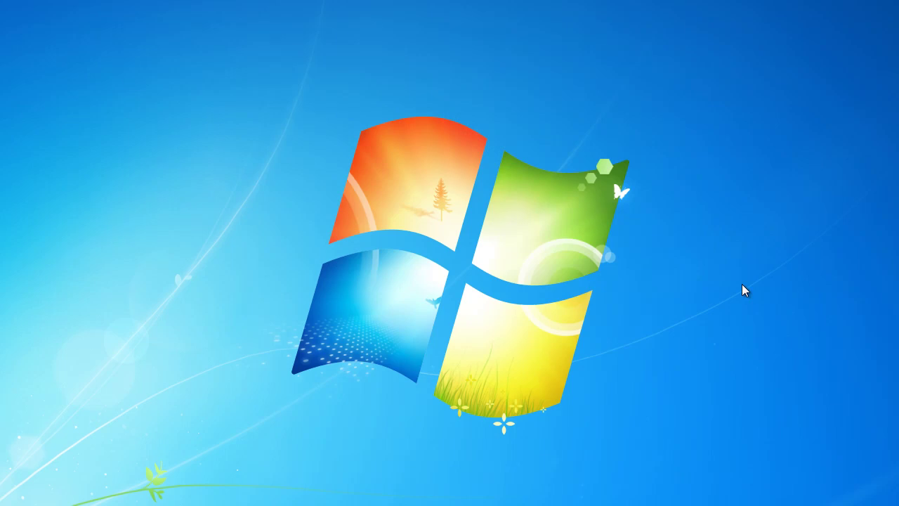
Step: Open the 'Starting a new Payroll Year' help topic and scroll to the Payroll Year does not match section
{"action": "key", "text": "alt+Tab"}
{"action": "key", "text": "Tab"}
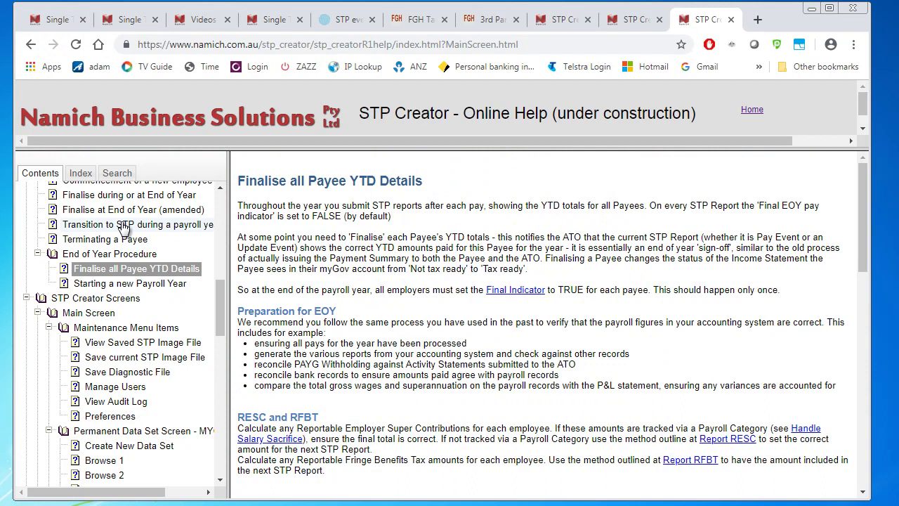
{"action": "left_click", "coordinate": [104, 286]}
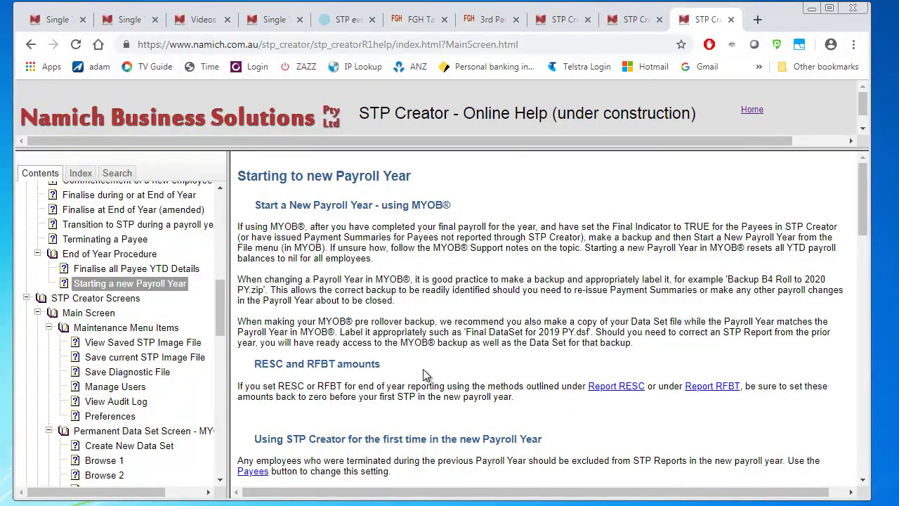
{"action": "scroll", "coordinate": [424, 366], "scroll_direction": "down", "scroll_amount": 2}
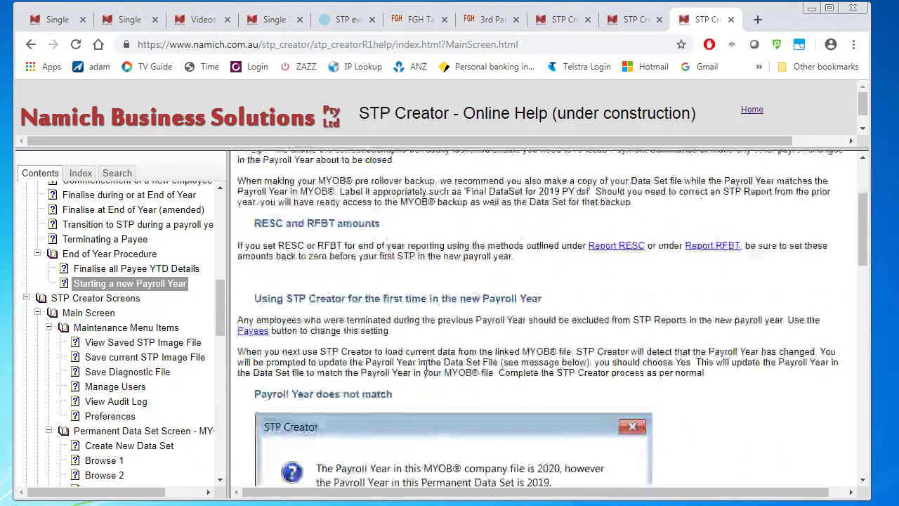
{"action": "scroll", "coordinate": [417, 317], "scroll_direction": "down", "scroll_amount": 2}
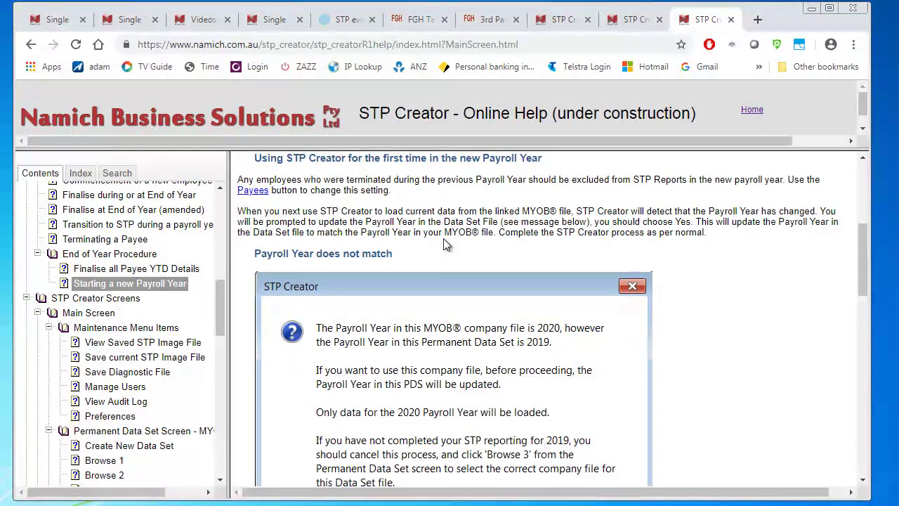
{"action": "scroll", "coordinate": [436, 252], "scroll_direction": "down", "scroll_amount": 4}
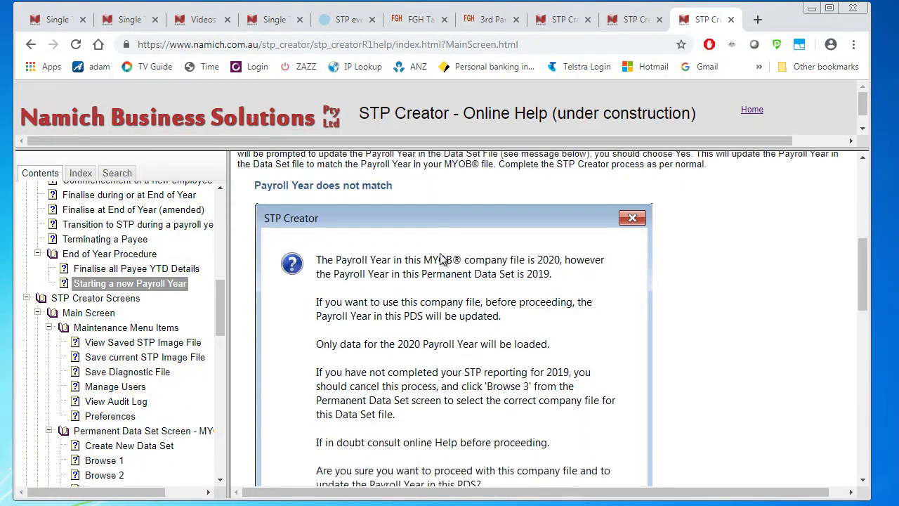
{"action": "scroll", "coordinate": [401, 241], "scroll_direction": "up", "scroll_amount": 3}
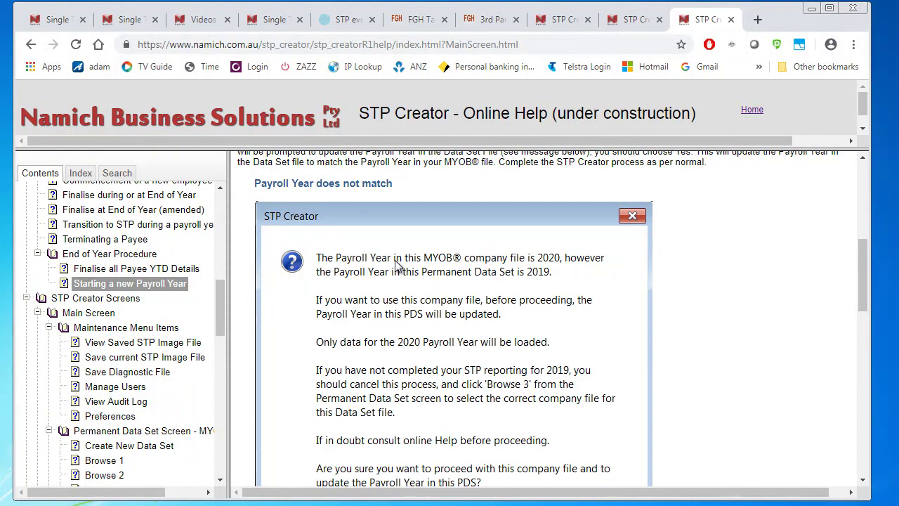
{"action": "scroll", "coordinate": [397, 265], "scroll_direction": "down", "scroll_amount": 1}
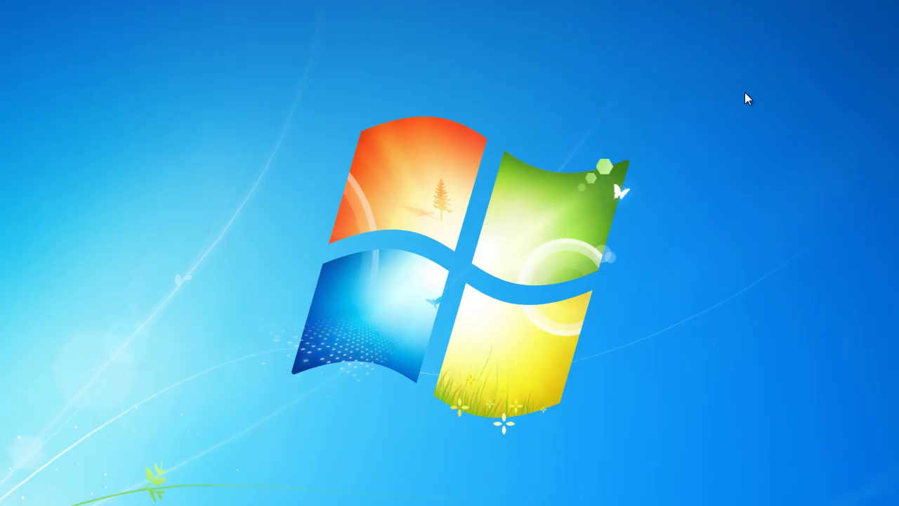
Step: Reload Vanilla and Choc Chip DataSetFile.dsf, sign in as the data set user, and save
{"action": "left_click_drag", "start_coordinate": [898, 24], "coordinate": [421, 47]}
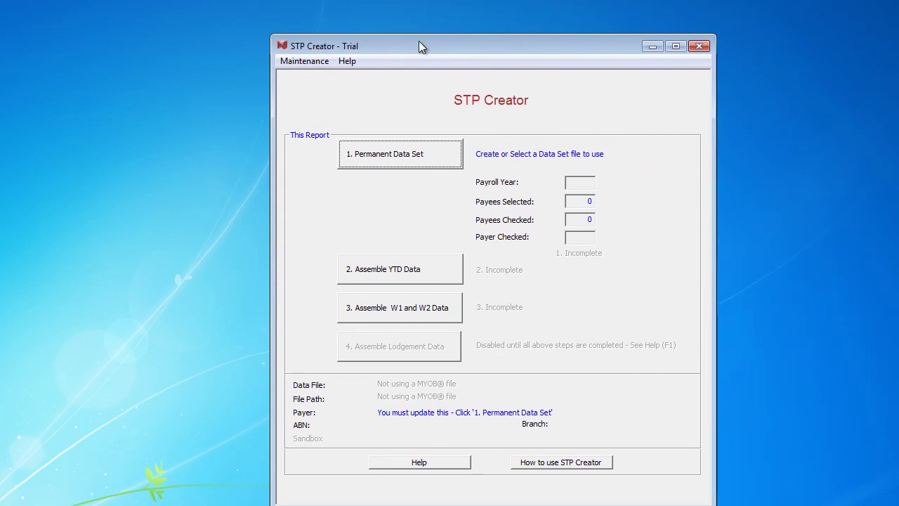
{"action": "left_click", "coordinate": [393, 146]}
{"action": "left_click", "coordinate": [730, 158]}
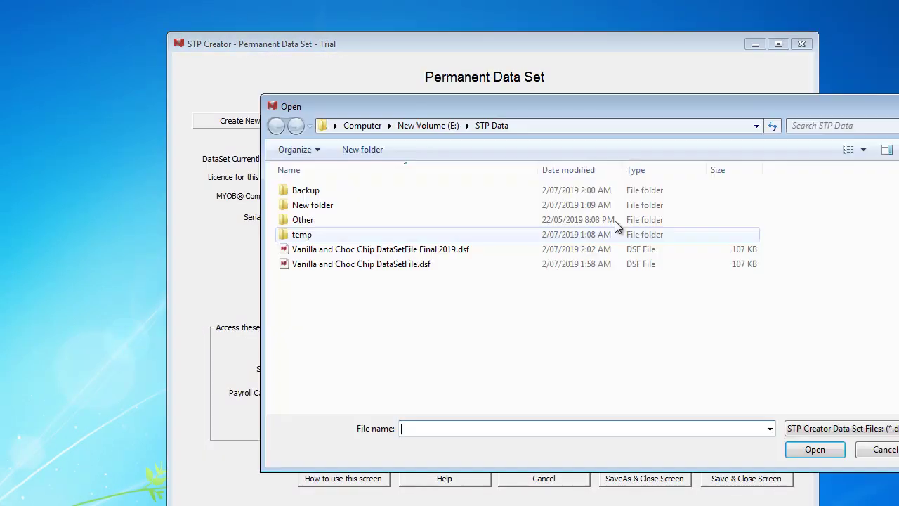
{"action": "left_click", "coordinate": [407, 265]}
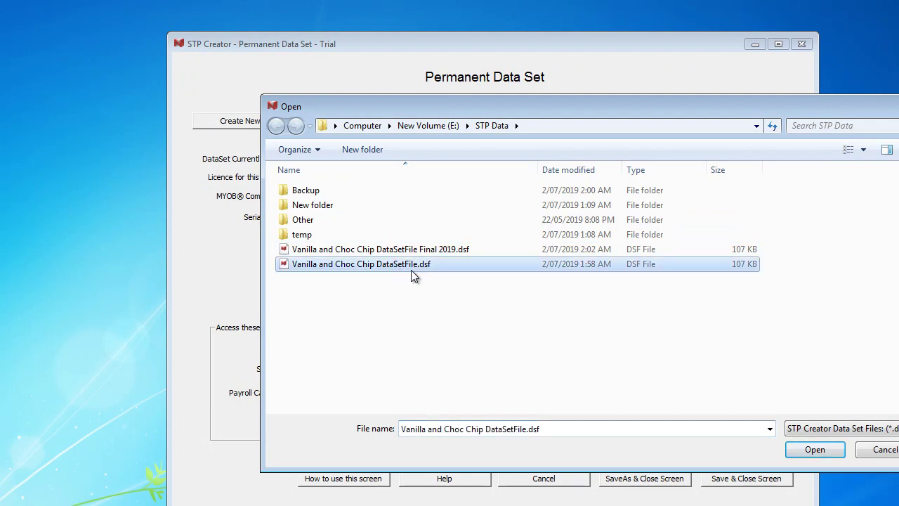
{"action": "left_click", "coordinate": [805, 452]}
{"action": "left_click", "coordinate": [564, 248]}
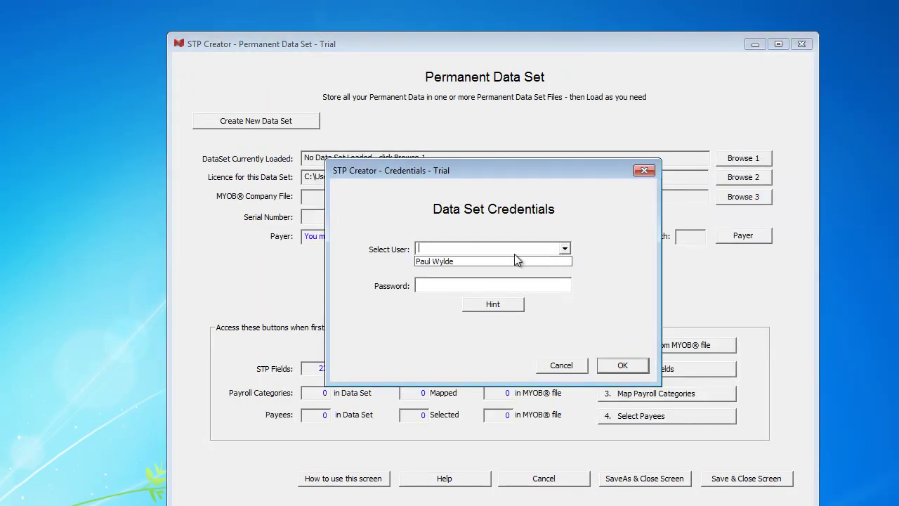
{"action": "left_click", "coordinate": [517, 287]}
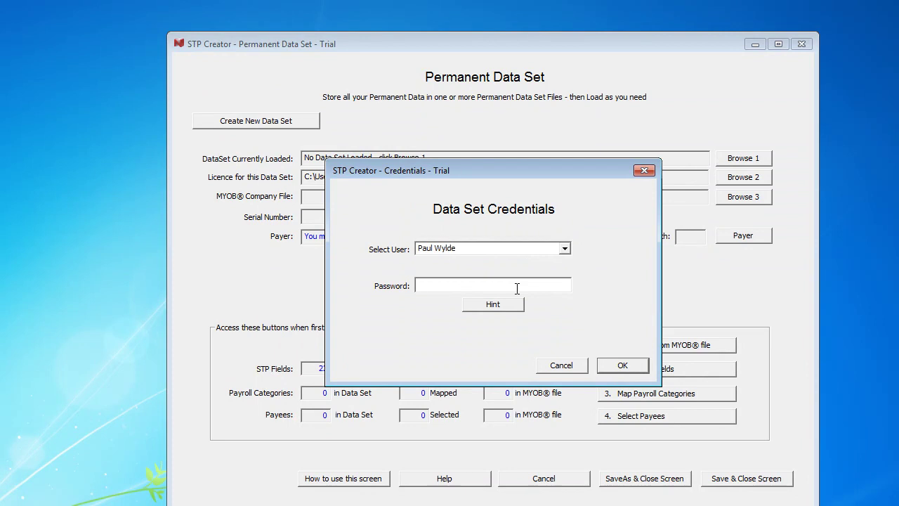
{"action": "type", "text": "***********"}
{"action": "left_click", "coordinate": [622, 365]}
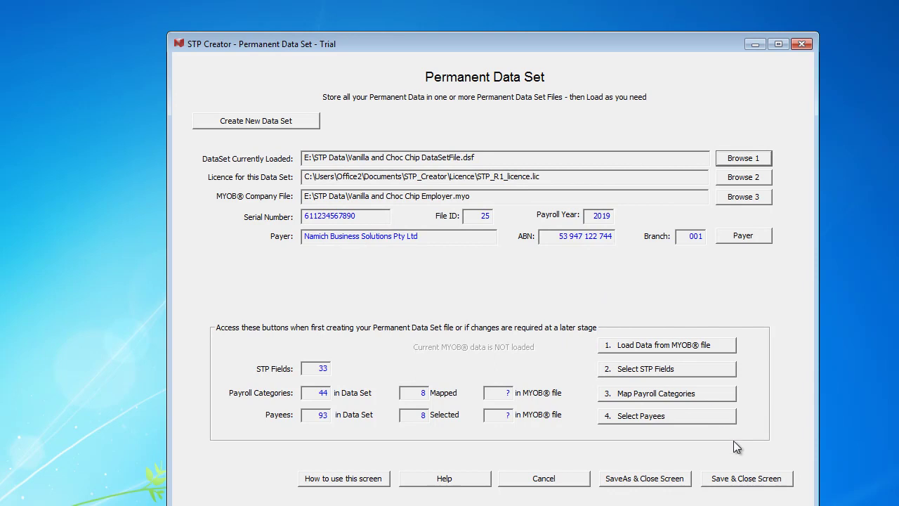
{"action": "left_click", "coordinate": [741, 478]}
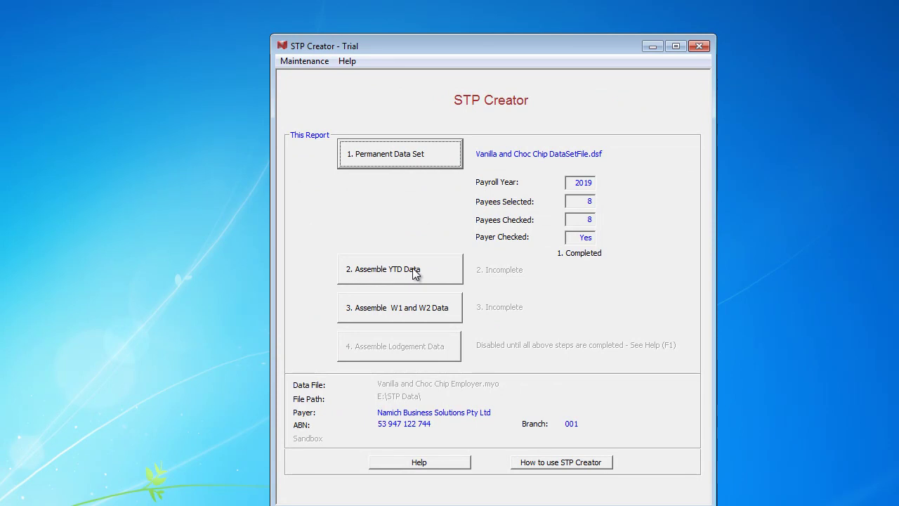
Step: Assemble YTD data from MYOB, accept the payroll year update to 2020, and save the YTD table
{"action": "left_click", "coordinate": [412, 270]}
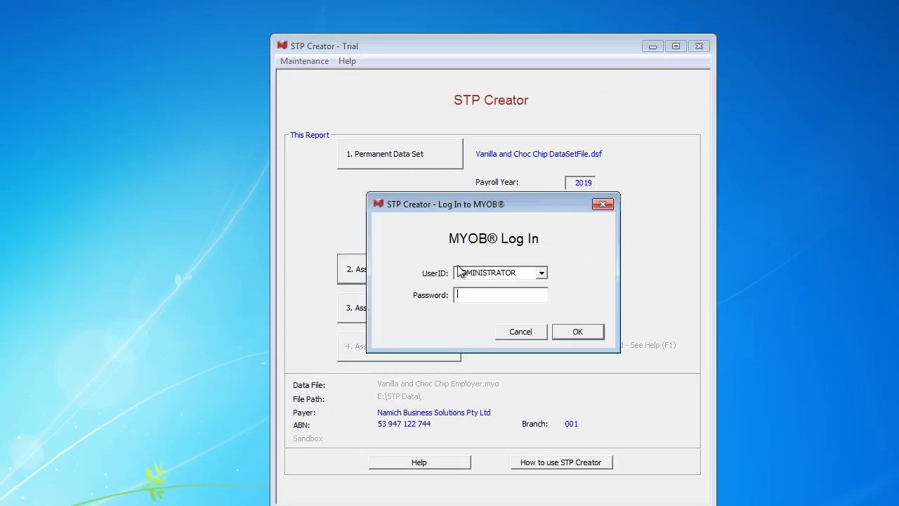
{"action": "left_click", "coordinate": [577, 332]}
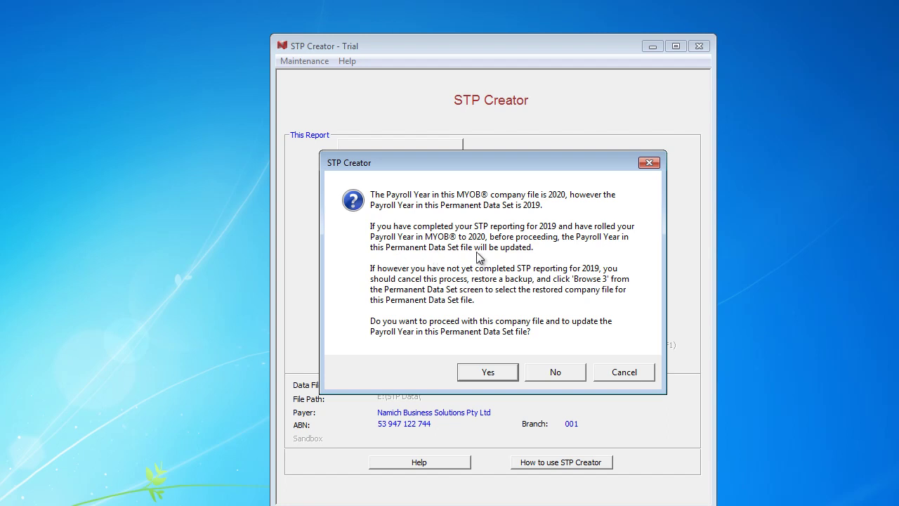
{"action": "left_click", "coordinate": [488, 372]}
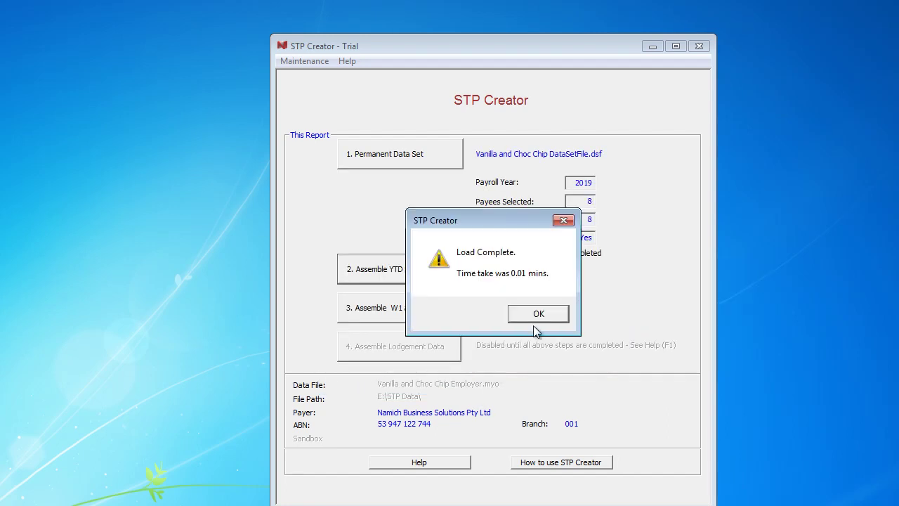
{"action": "left_click", "coordinate": [539, 316]}
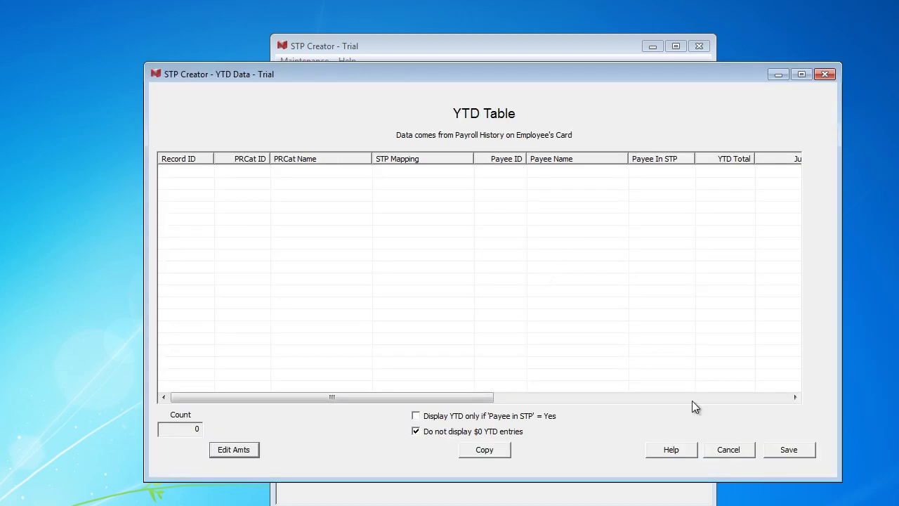
{"action": "left_click", "coordinate": [790, 452]}
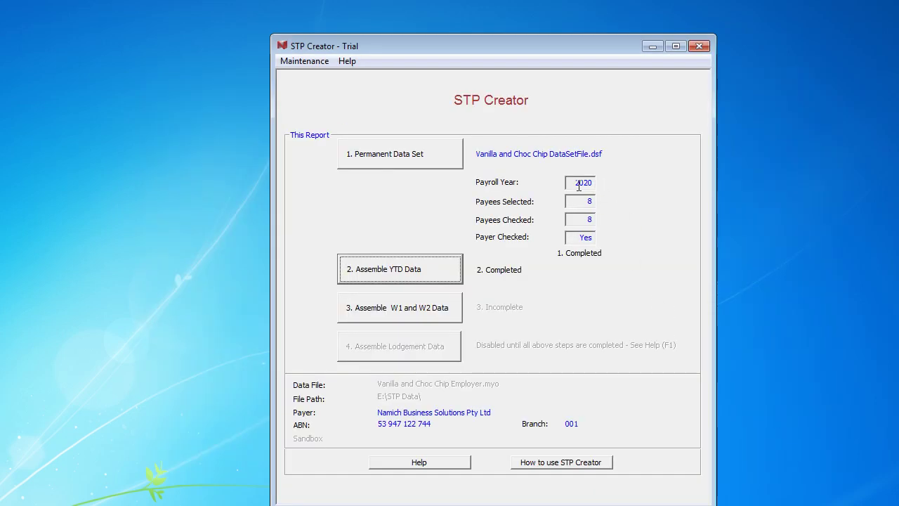